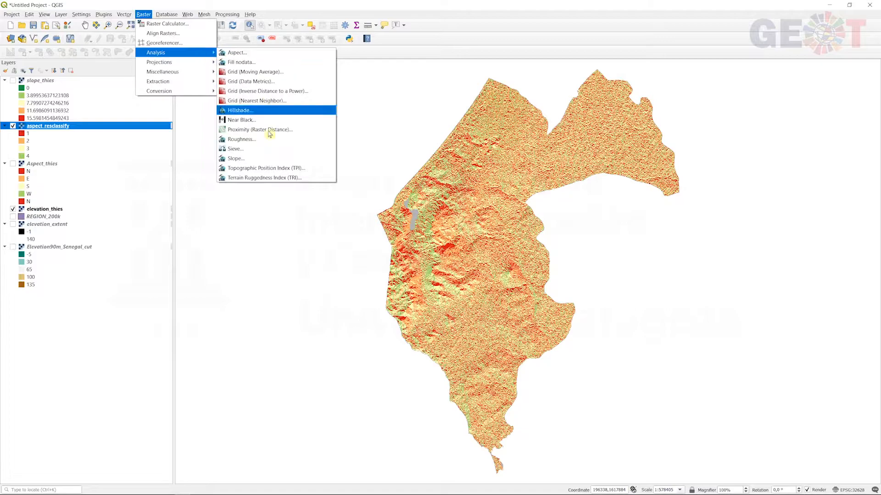
# - Start the Reclassify by table algorithm with Aspect_thies as the input raster layer
pyautogui.click(306, 3)
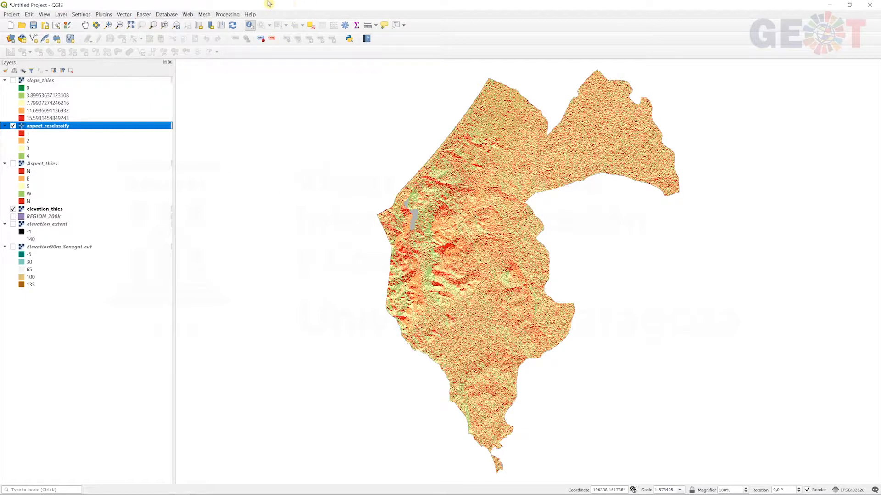
pyautogui.click(224, 14)
pyautogui.click(232, 25)
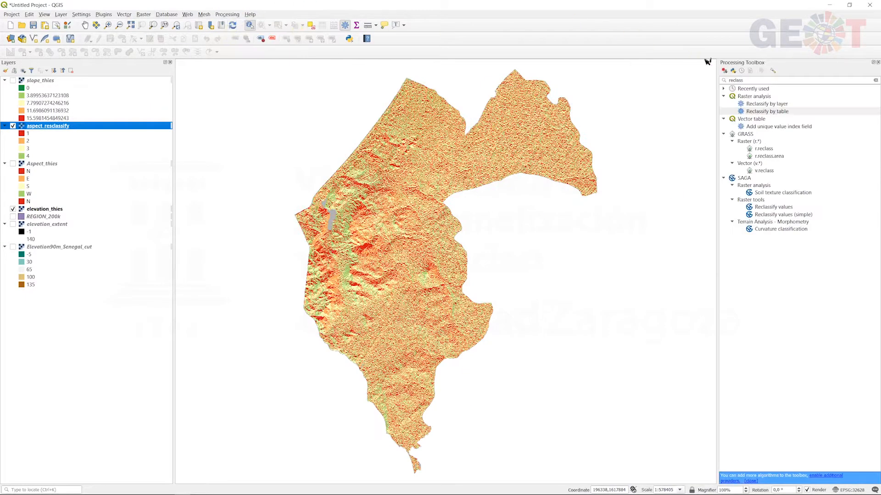
pyautogui.click(764, 112)
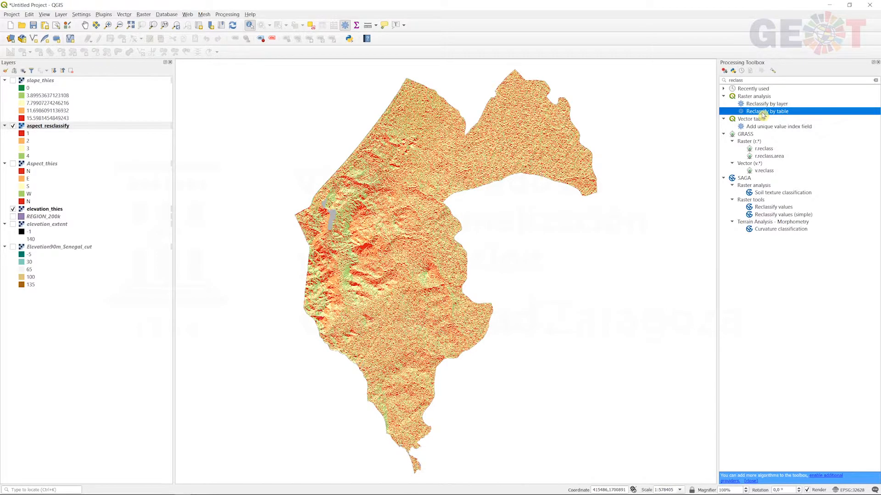
pyautogui.doubleClick(762, 112)
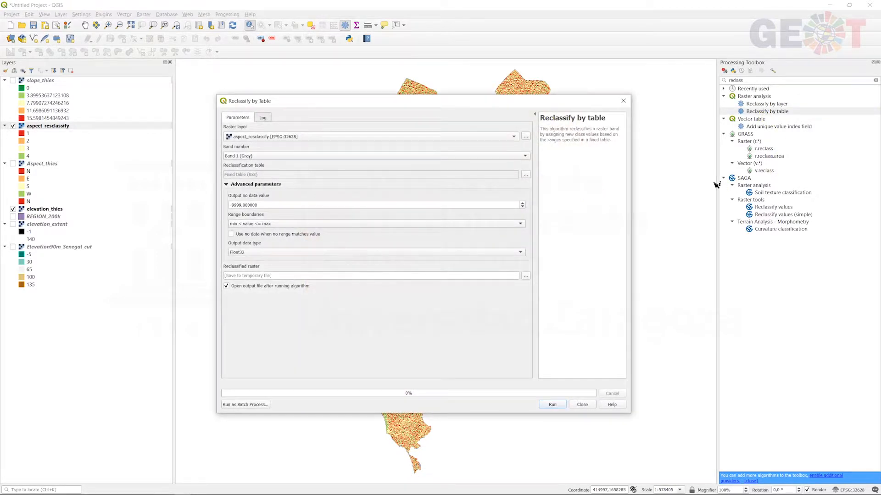
pyautogui.click(302, 137)
pyautogui.click(305, 145)
# - Add a first row to the aspect reclassification table: minimum 90, maximum 270, value 1
pyautogui.click(526, 175)
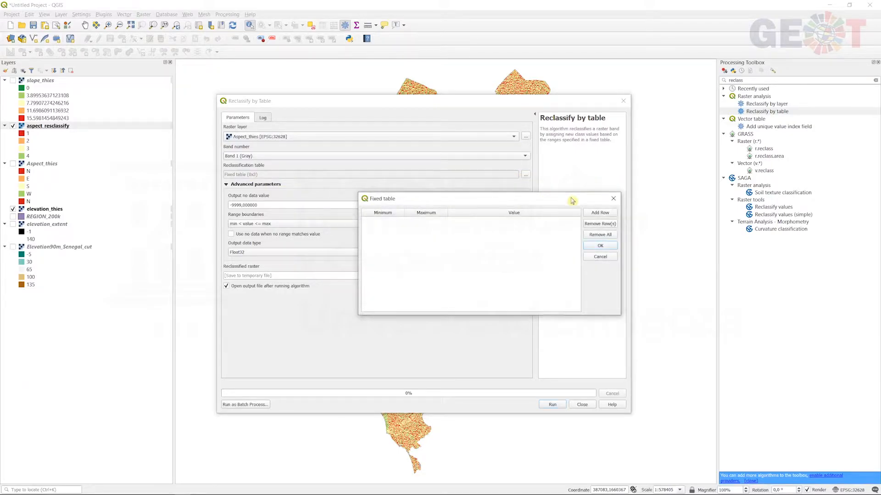
pyautogui.click(596, 213)
pyautogui.doubleClick(398, 224)
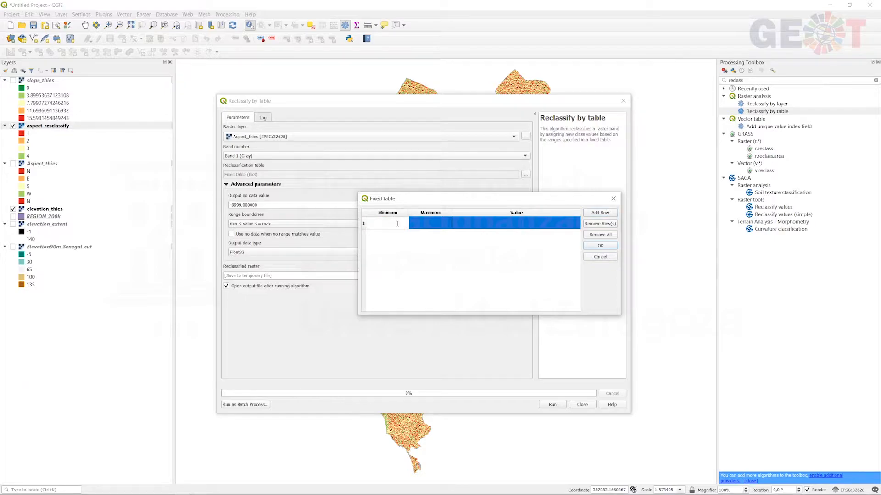
pyautogui.write('90')
pyautogui.press('Tab')
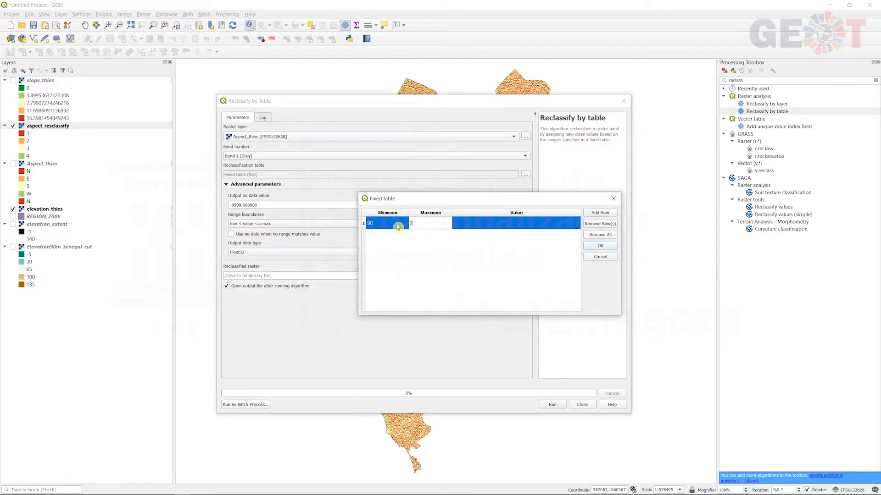
pyautogui.write('270')
pyautogui.press('Tab')
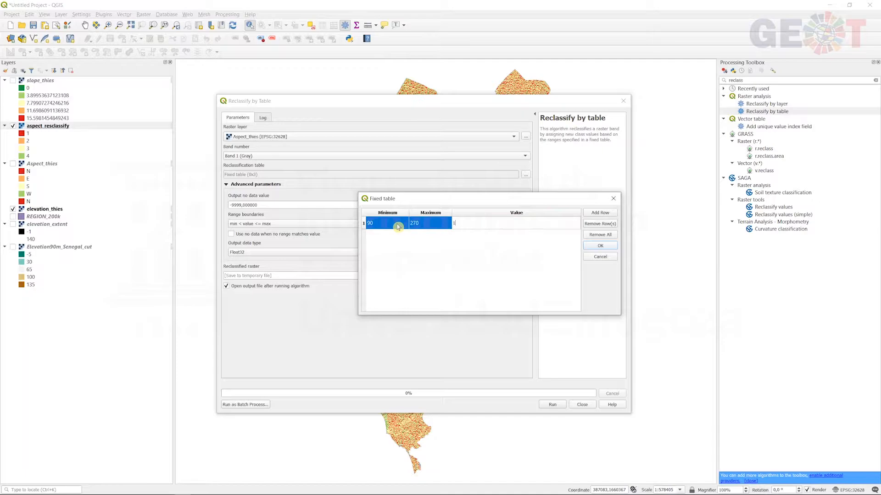
pyautogui.write('1')
# - Add a second row to the aspect reclassification table: minimum 0, maximum 90, value 0
pyautogui.click(595, 214)
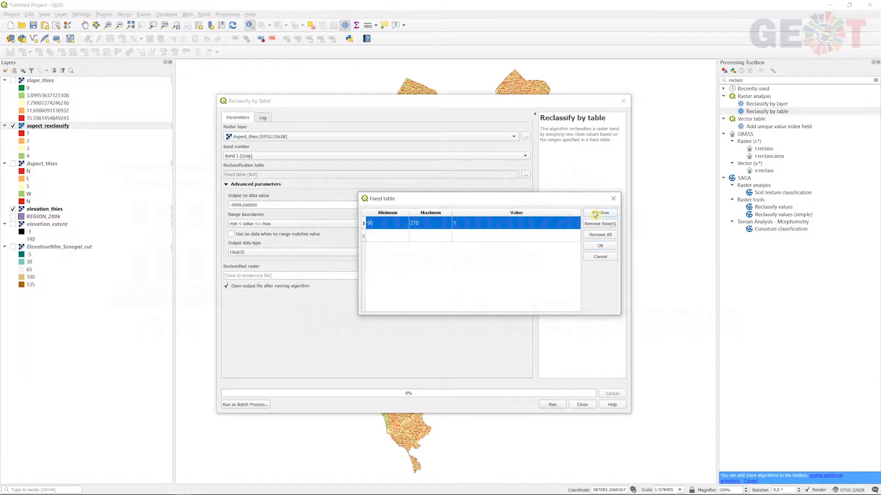
pyautogui.doubleClick(383, 236)
pyautogui.press('Tab')
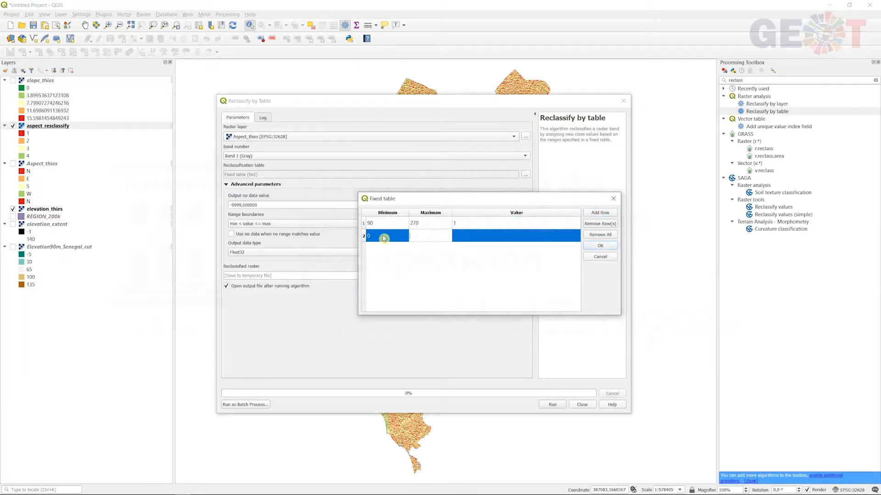
pyautogui.write('90')
pyautogui.press('Tab')
pyautogui.write('0')
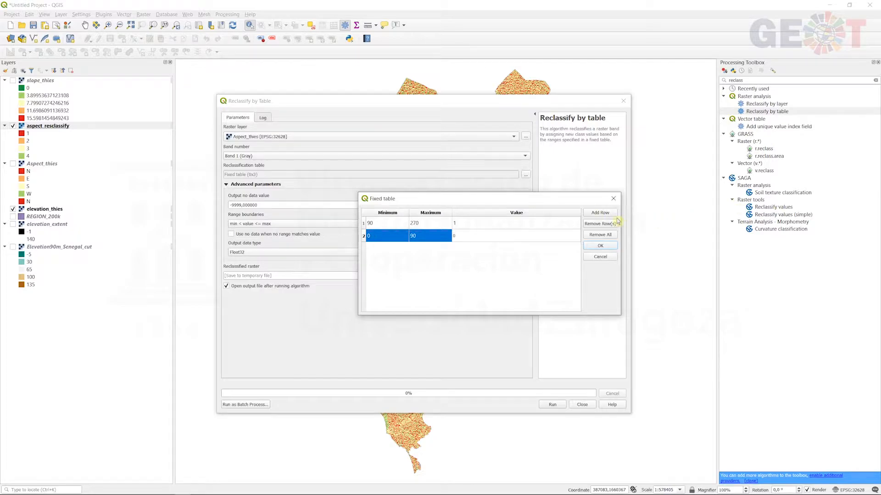
# - Add a third row with minimum 270, maximum 360 and value 0, and accept the aspect reclassification table
pyautogui.click(600, 213)
pyautogui.doubleClick(400, 247)
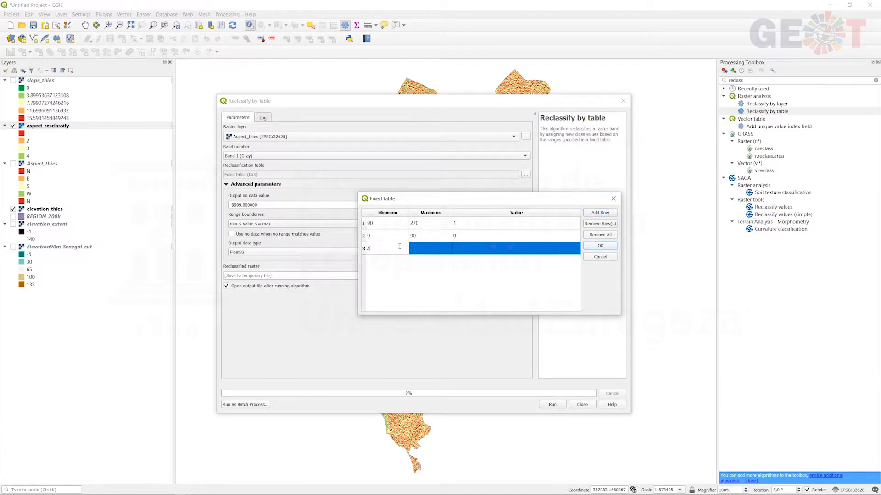
pyautogui.write('270')
pyautogui.press('Tab')
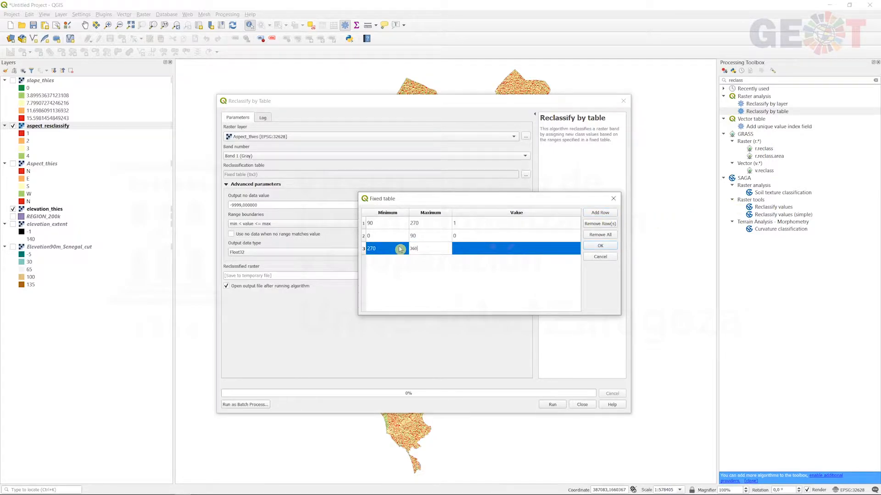
pyautogui.write('360')
pyautogui.press('Tab')
pyautogui.write('0')
pyautogui.click(466, 272)
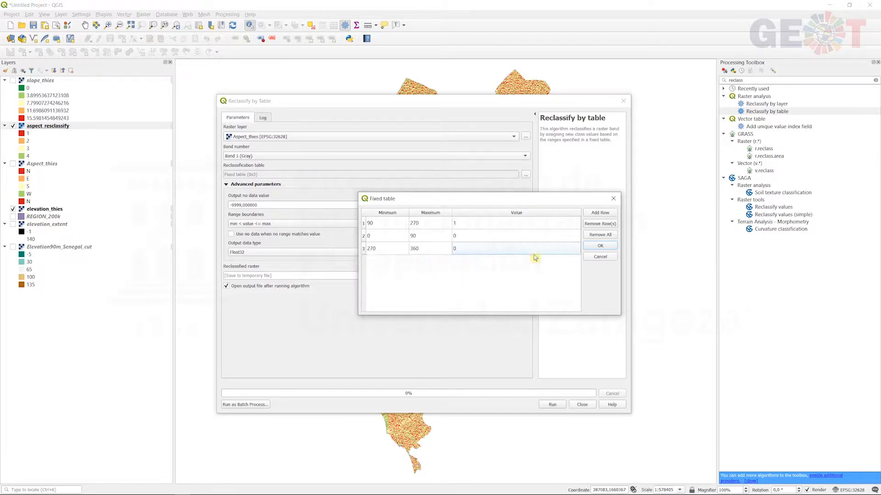
pyautogui.click(601, 246)
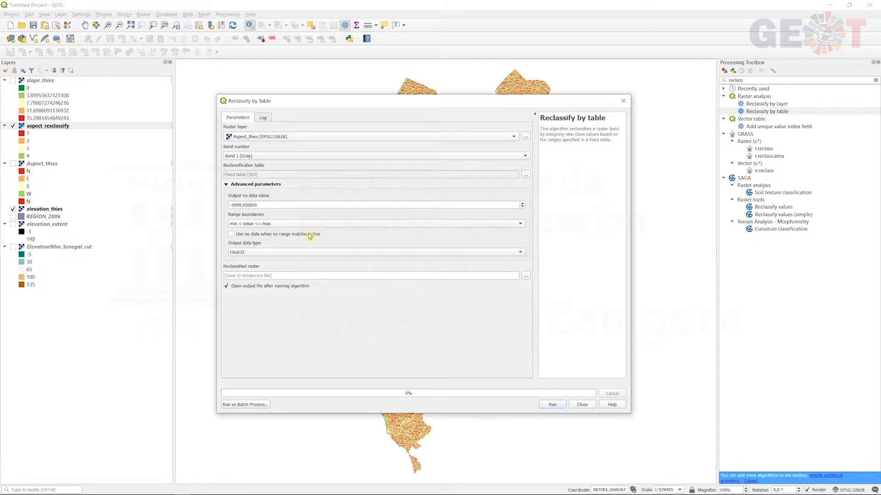
# - Run the aspect reclassification to a temporary raster and rename the output layer reclass_orientation_South
pyautogui.click(551, 405)
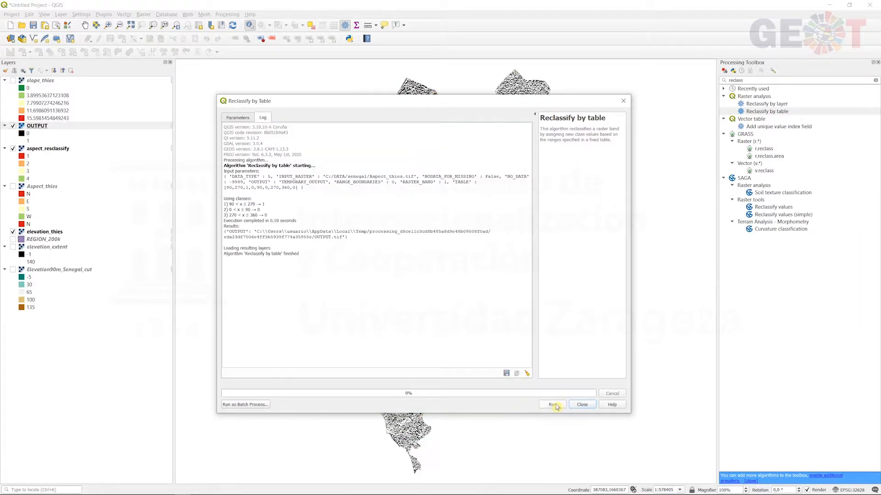
pyautogui.click(623, 100)
pyautogui.rightClick(40, 129)
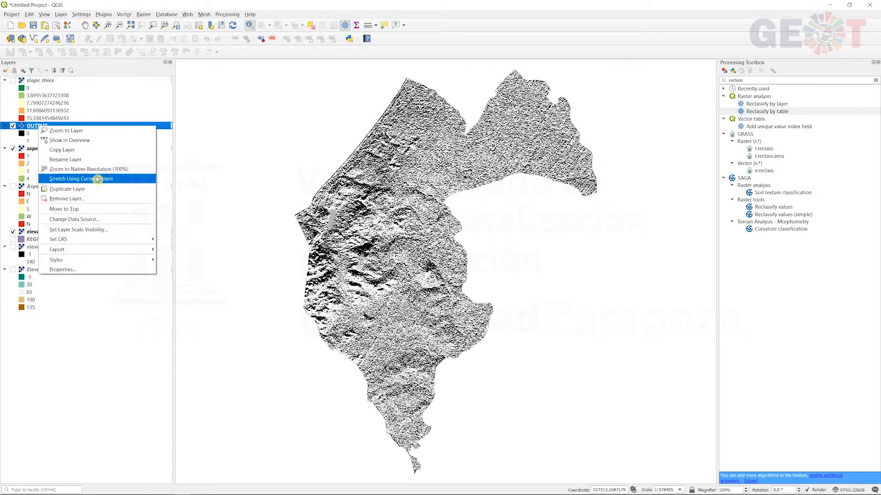
pyautogui.click(91, 159)
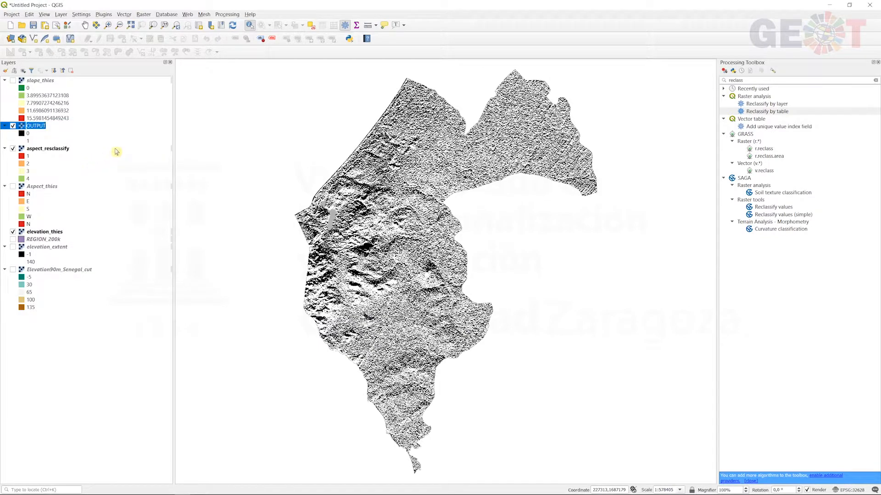
pyautogui.write('re')
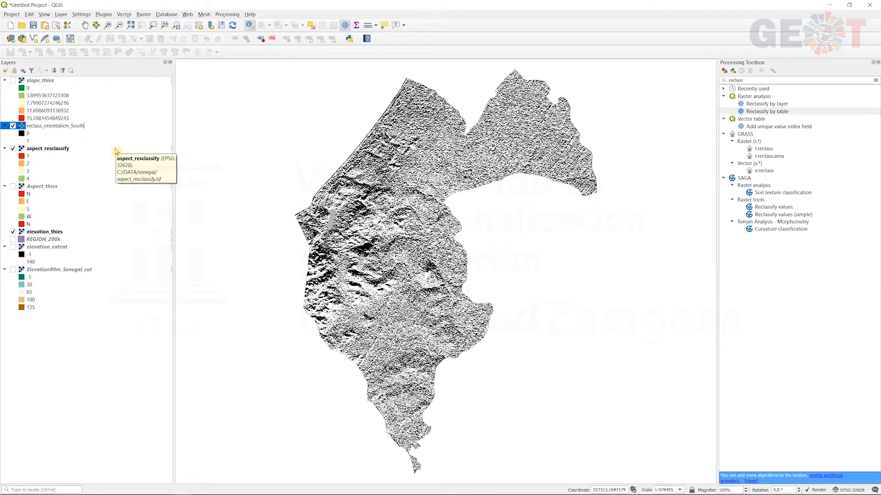
pyautogui.write('class_orientation_South')
pyautogui.press('Return')
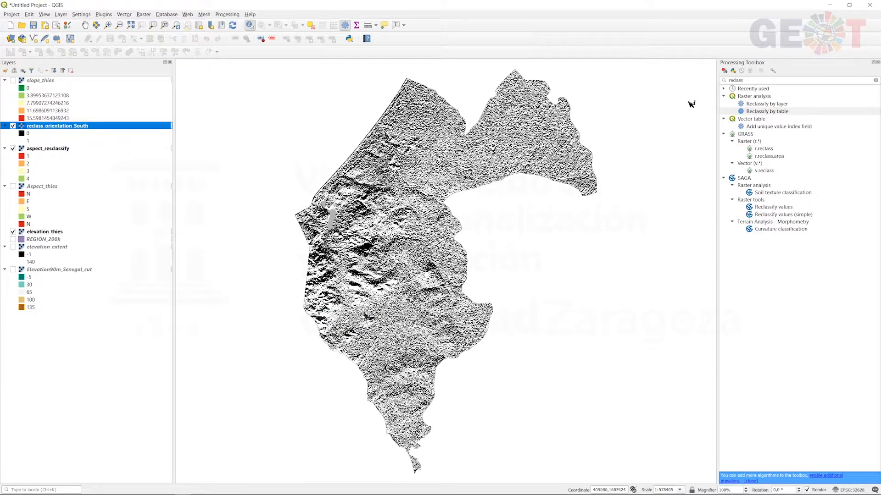
# - Start another Reclassify by table run with slope_thies as the input raster layer
pyautogui.doubleClick(764, 111)
pyautogui.click(334, 150)
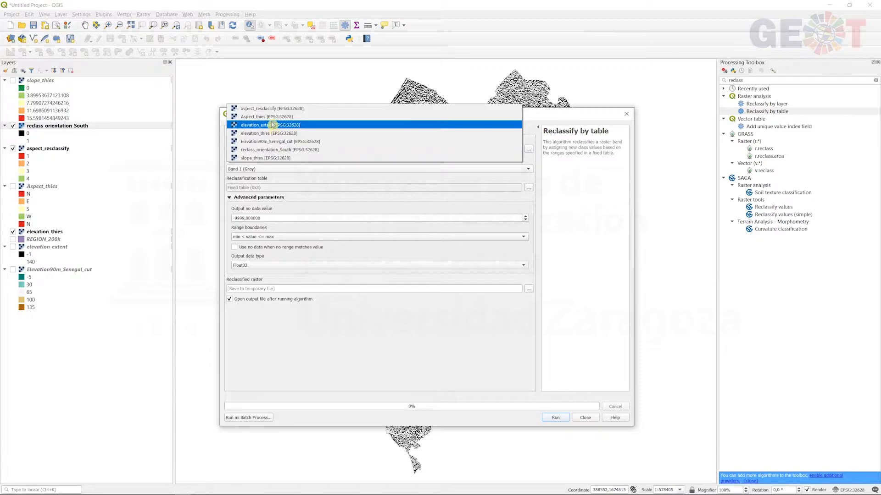
pyautogui.click(271, 157)
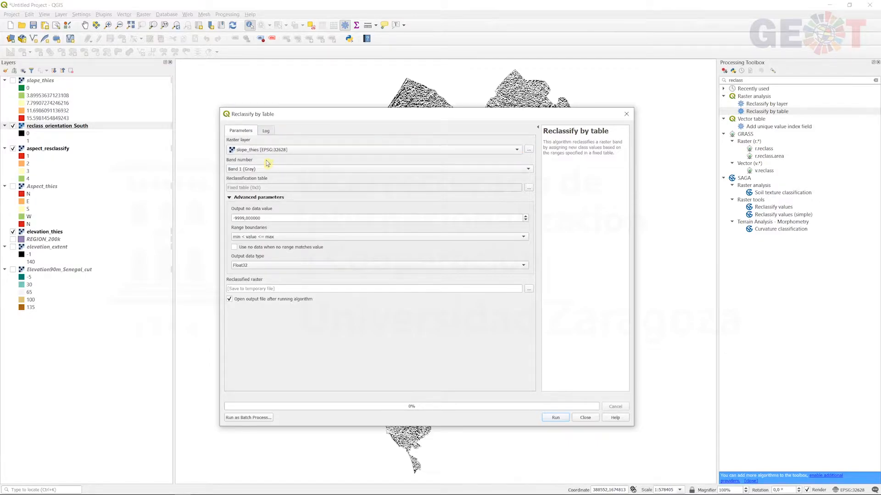
# - Add a first row to the slope reclassification table: minimum 0, maximum 5, value 1
pyautogui.click(530, 186)
pyautogui.click(600, 212)
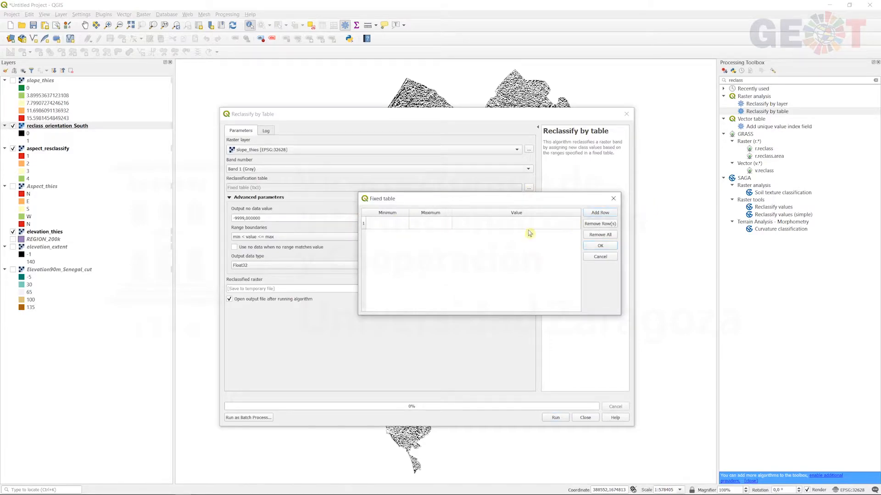
pyautogui.click(396, 224)
pyautogui.click(396, 224)
pyautogui.press('Tab')
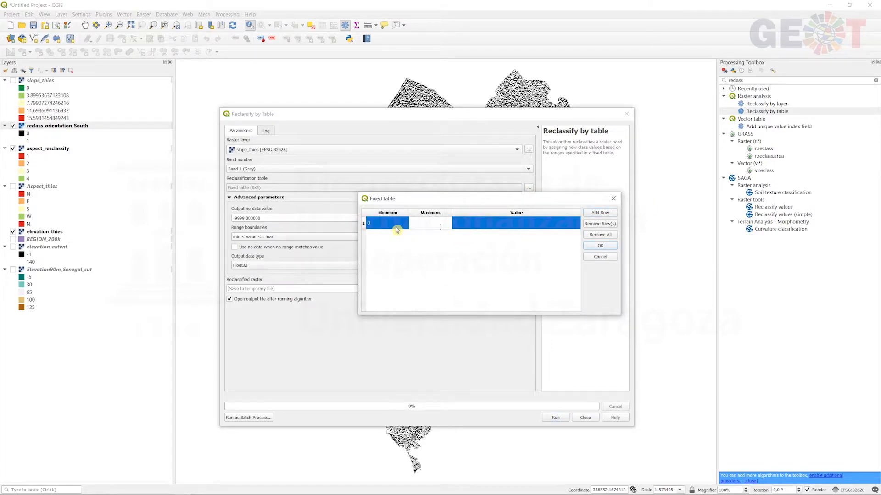
pyautogui.press('Tab')
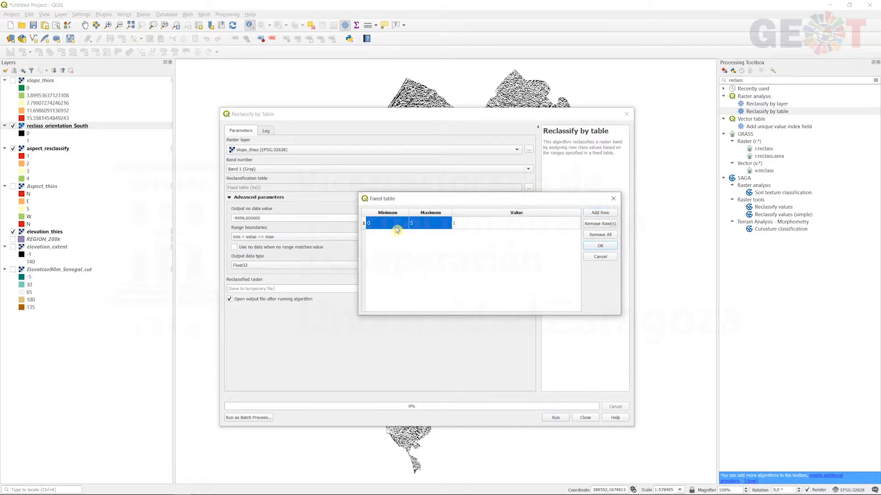
# - Add a second row to the slope reclassification table: minimum 5, maximum 20, value 0
pyautogui.click(606, 213)
pyautogui.doubleClick(390, 237)
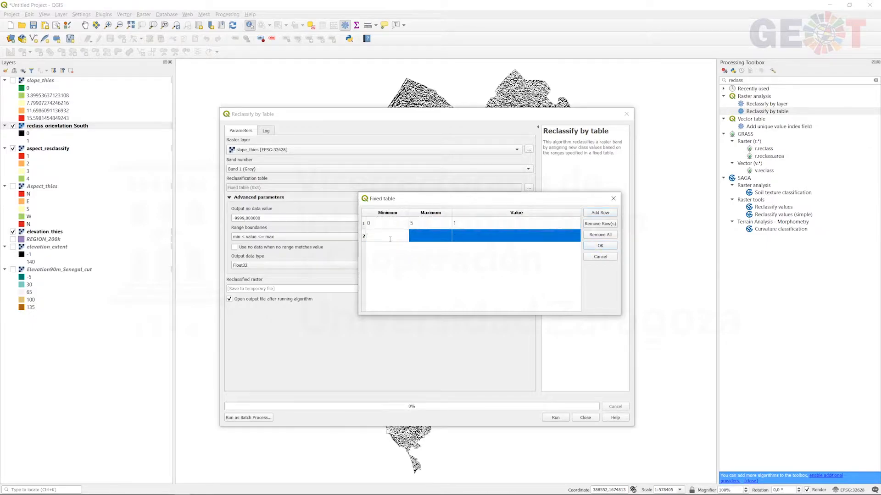
pyautogui.write('5')
pyautogui.press('Tab')
pyautogui.write('20')
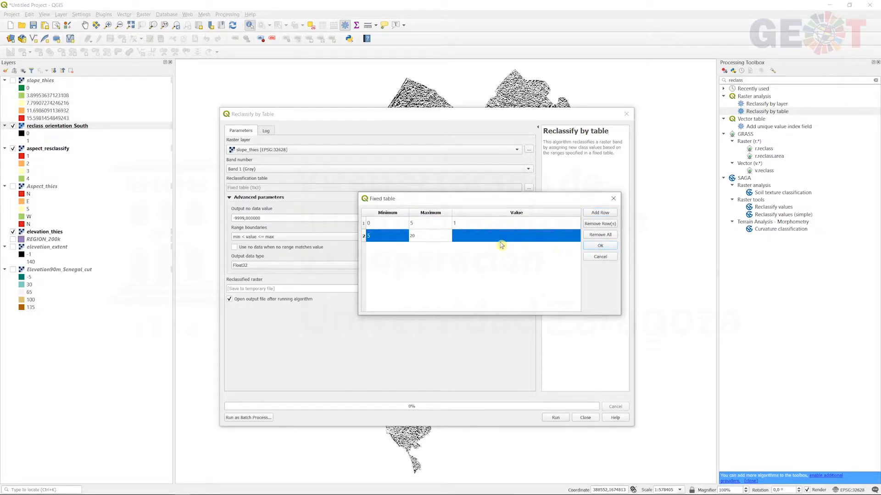
pyautogui.press('Tab')
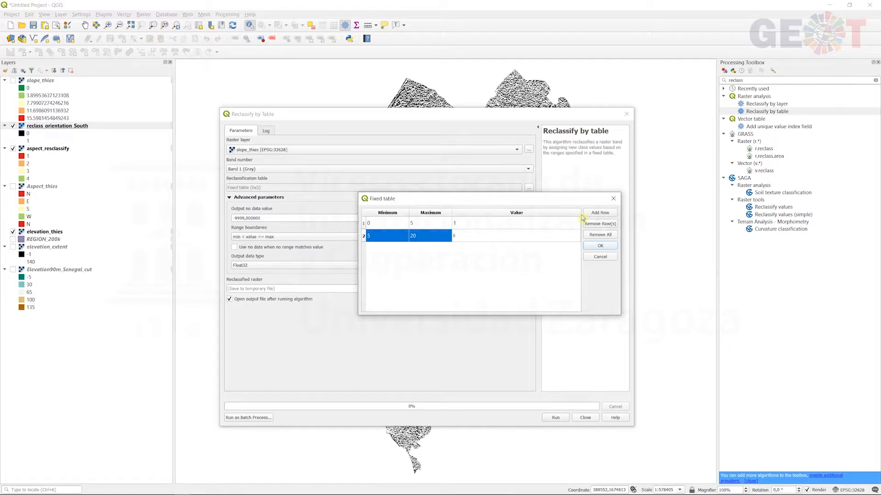
pyautogui.click(592, 215)
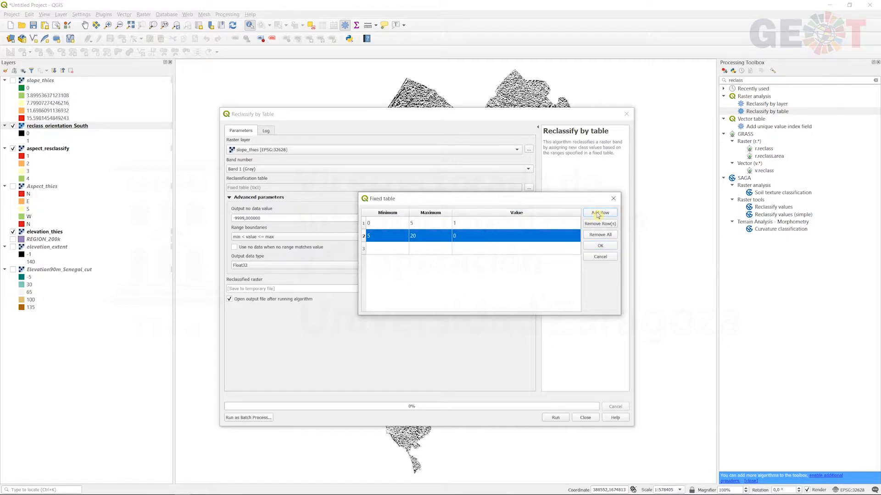
pyautogui.click(536, 252)
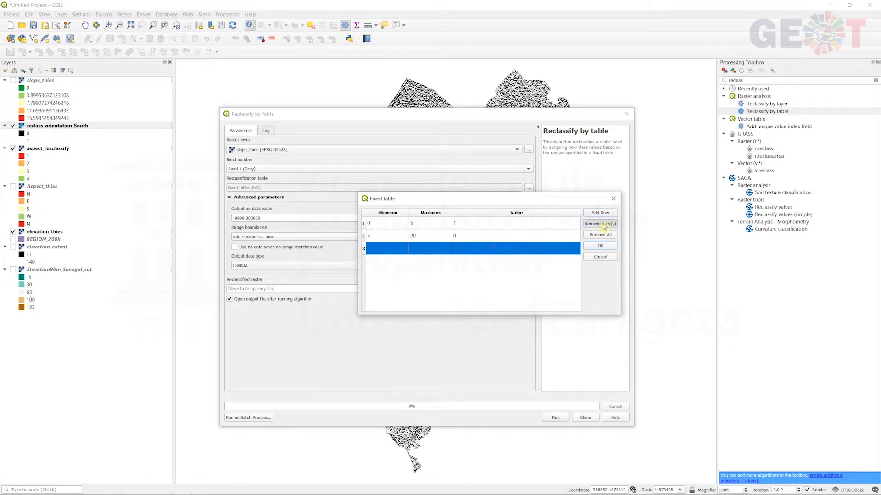
pyautogui.click(600, 223)
# - Accept the table, run the slope reclassification to a temporary raster, and rename the output layer reclass_slopoe_0_5
pyautogui.click(600, 246)
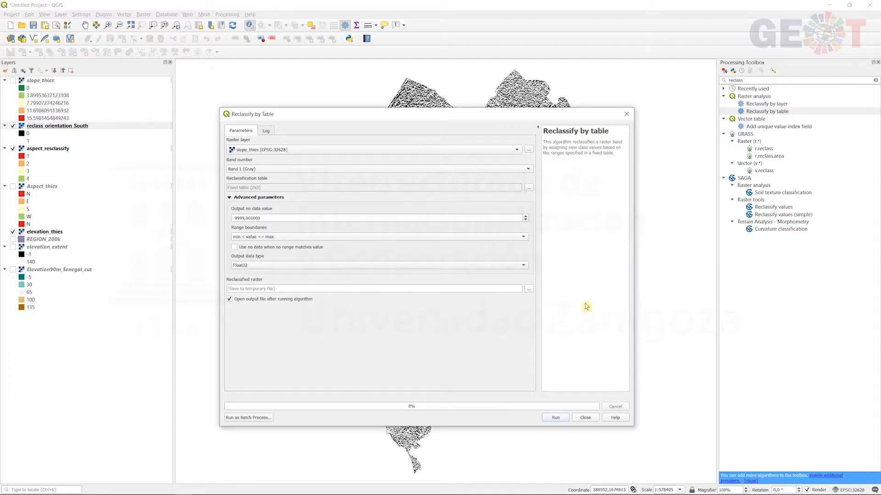
pyautogui.click(554, 418)
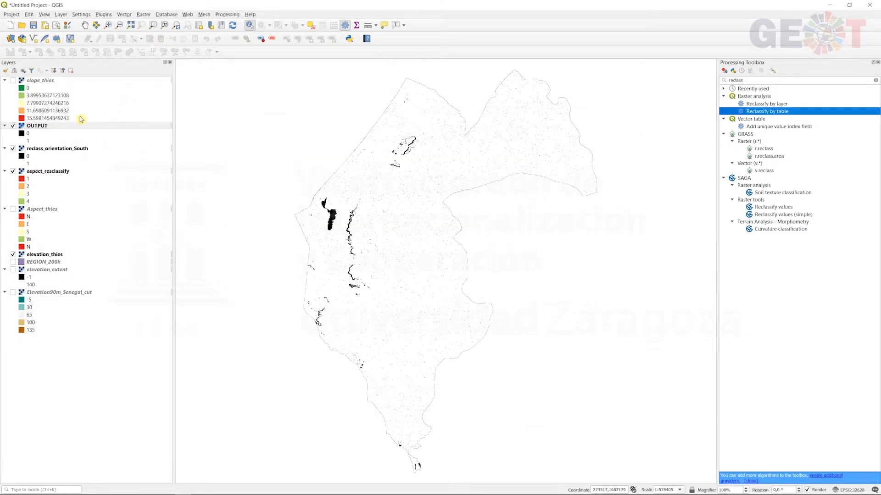
pyautogui.click(79, 125)
pyautogui.write('reclass_slopoe_0_5')
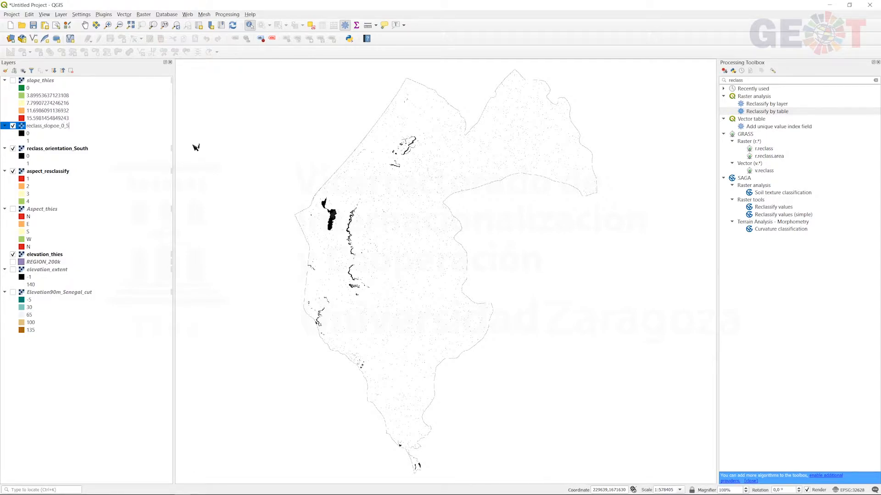
pyautogui.press('Return')
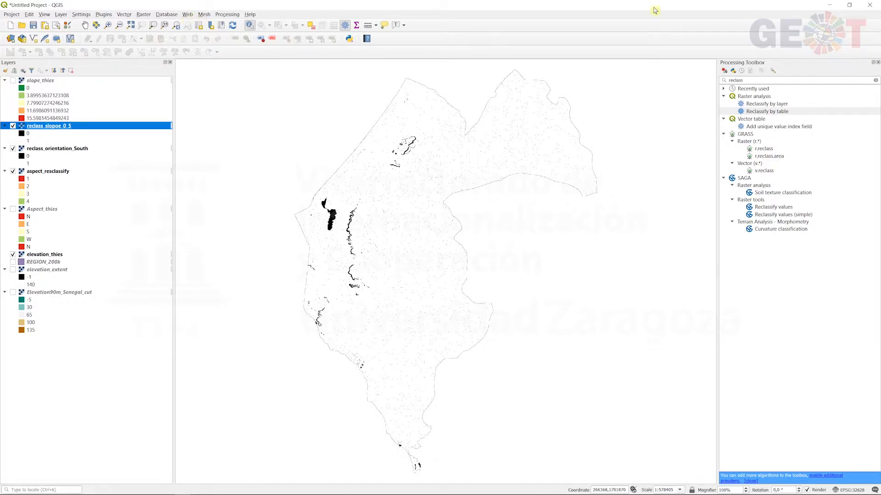
# - Start another Reclassify by table run with elevation_thies as the input raster layer
pyautogui.doubleClick(780, 112)
pyautogui.click(518, 164)
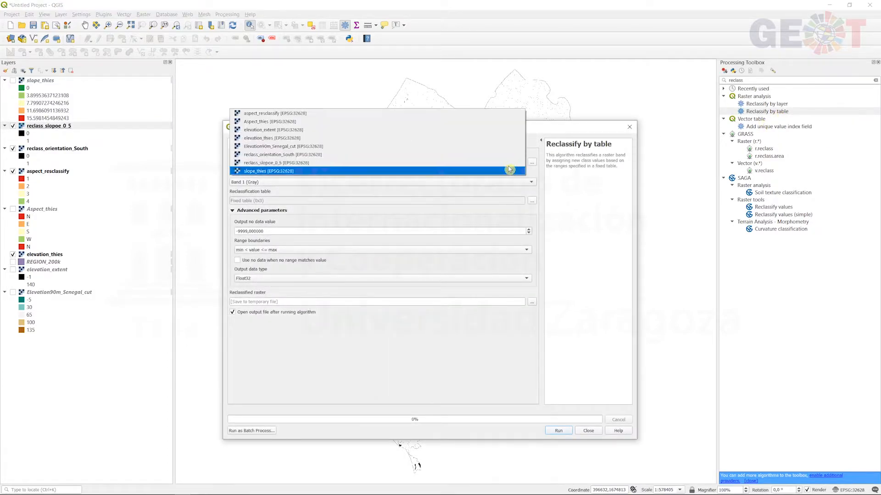
pyautogui.click(305, 138)
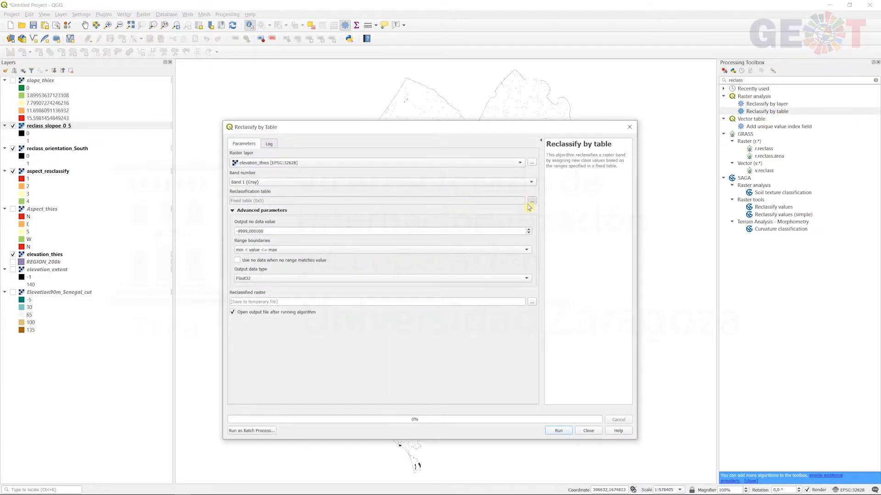
# - Add a first row to the elevation reclassification table: minimum -15, maximum 50, value 0
pyautogui.click(532, 200)
pyautogui.click(600, 213)
pyautogui.click(381, 226)
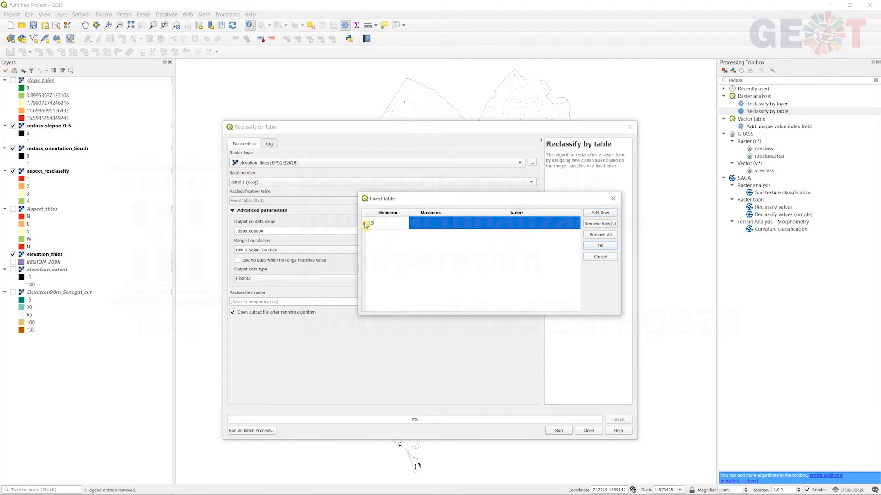
pyautogui.doubleClick(431, 228)
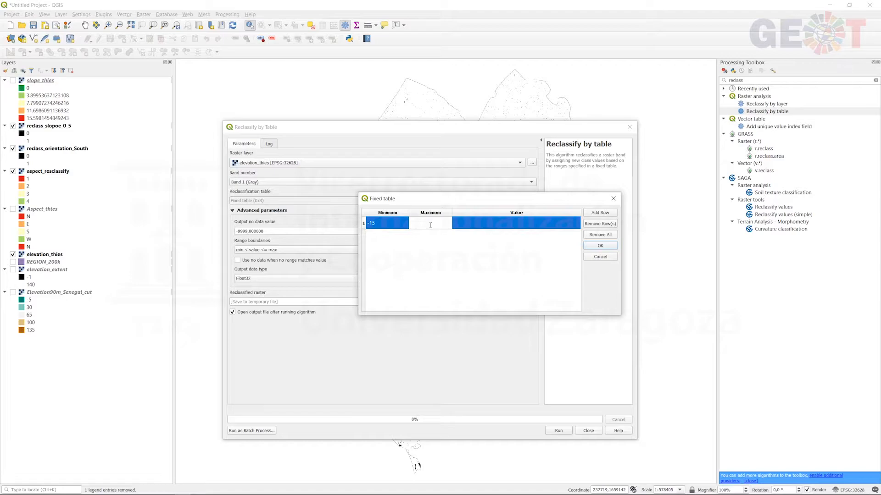
pyautogui.doubleClick(499, 221)
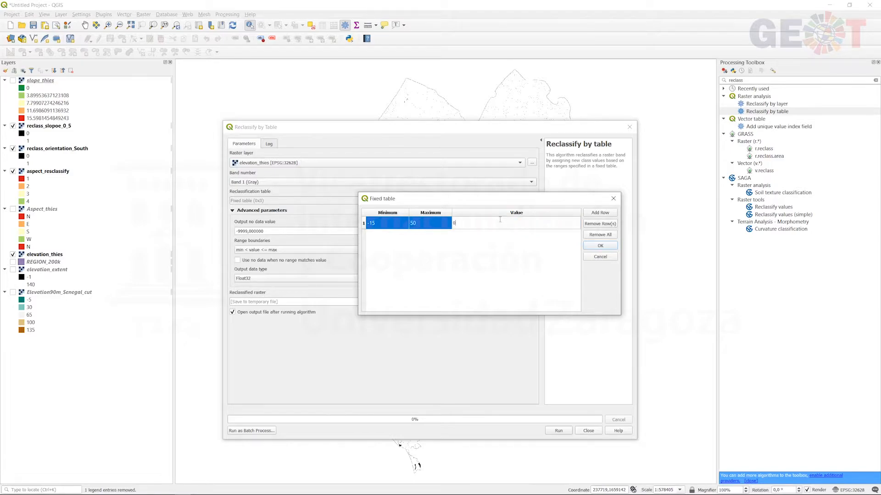
# - Add a second row to the elevation reclassification table: minimum 50, maximum 100, value 1
pyautogui.click(600, 213)
pyautogui.doubleClick(387, 236)
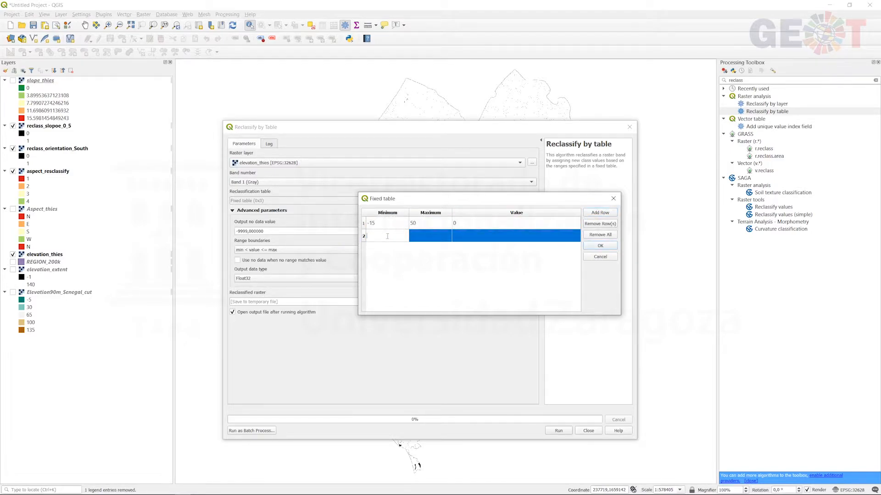
pyautogui.write('50')
pyautogui.press('Tab')
pyautogui.write('100')
pyautogui.press('Tab')
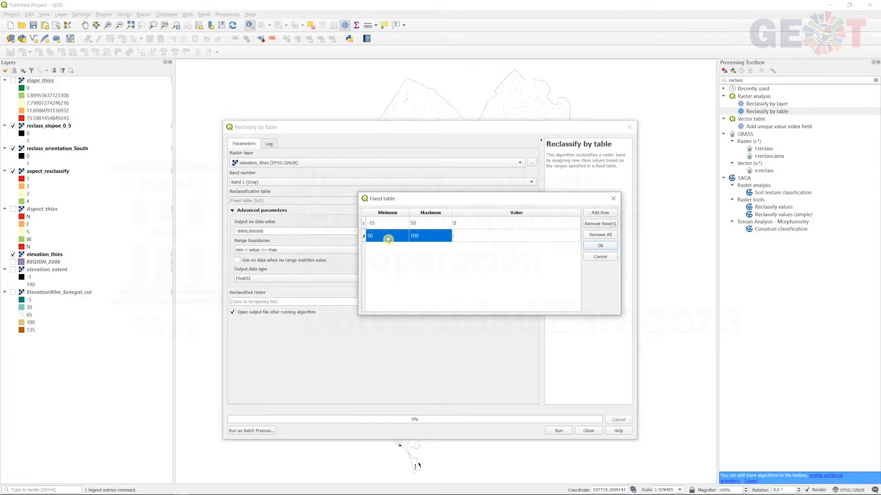
# - Add a third row to the elevation reclassification table: minimum 100, maximum 500, value 0
pyautogui.click(600, 213)
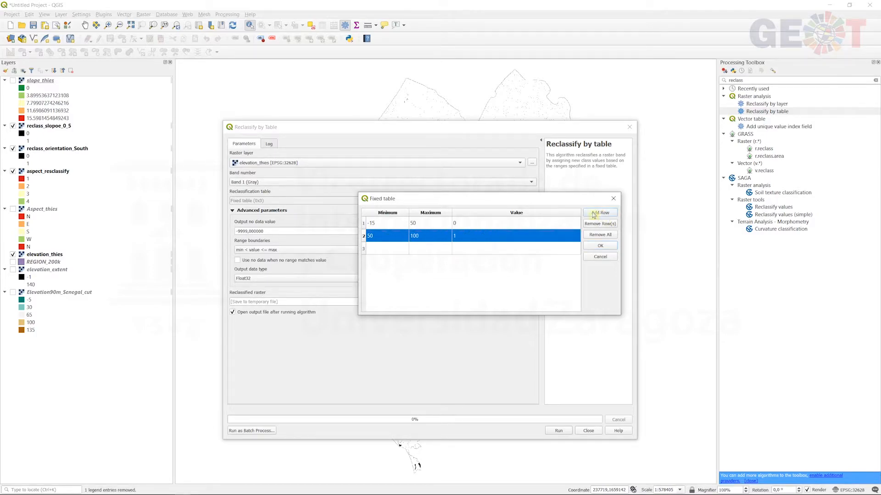
pyautogui.doubleClick(387, 248)
pyautogui.write('100')
pyautogui.press('Tab')
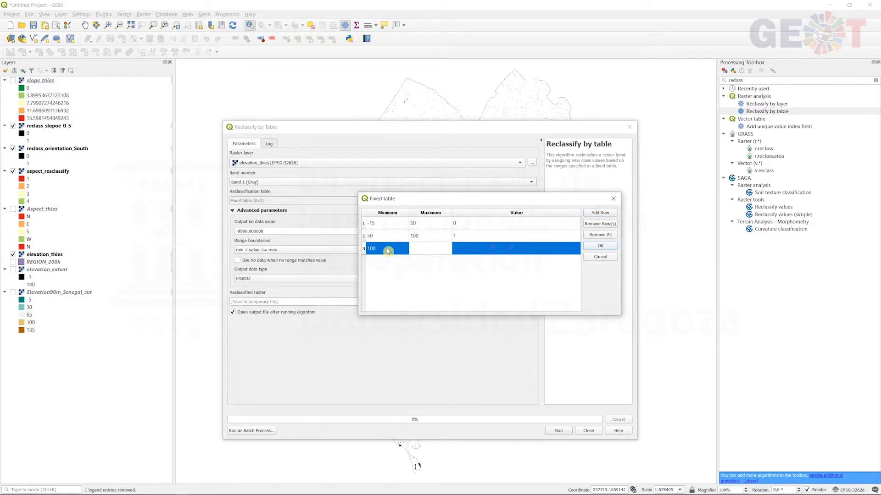
pyautogui.press('Tab')
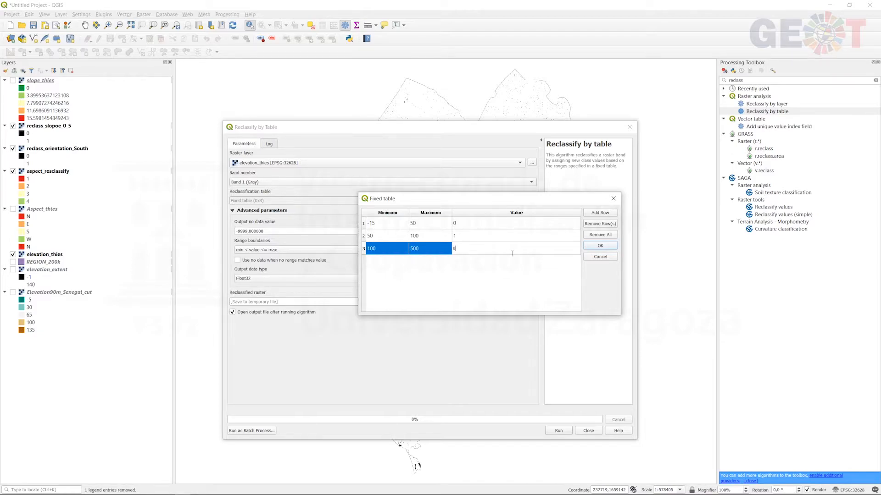
# - Accept the table and run the elevation reclassification to a temporary raster, closing the tool when it finishes
pyautogui.click(598, 247)
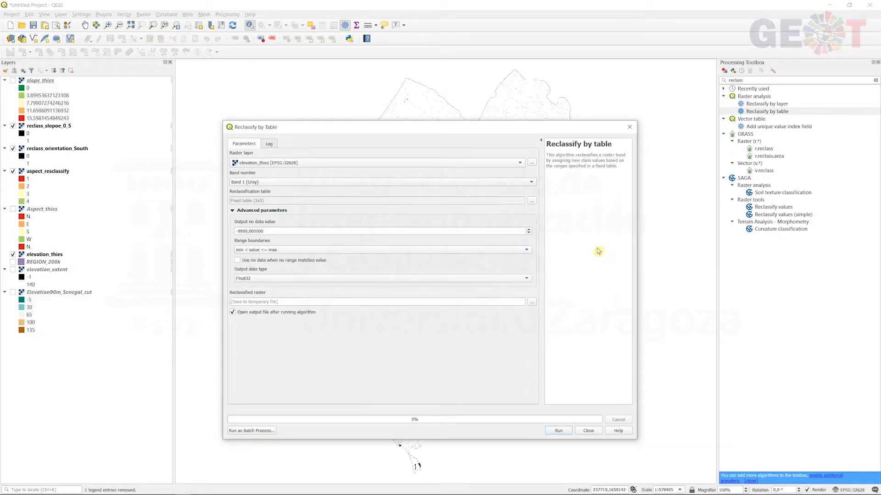
pyautogui.click(559, 431)
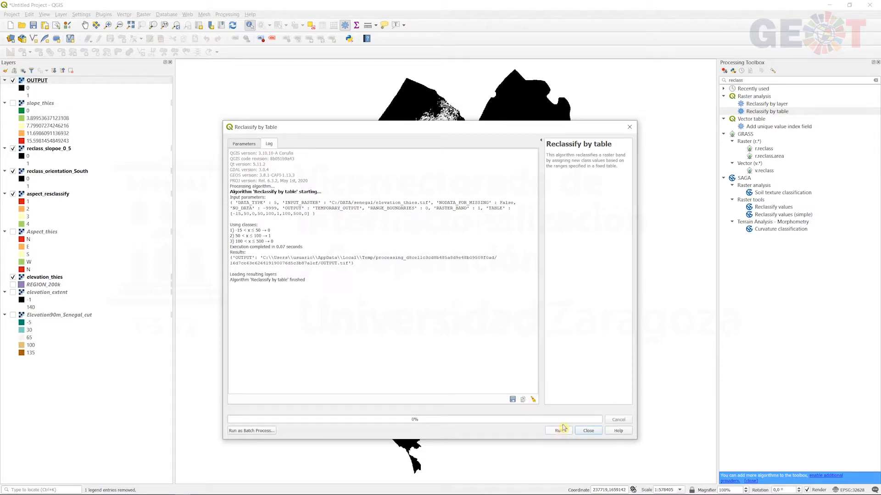
pyautogui.click(629, 127)
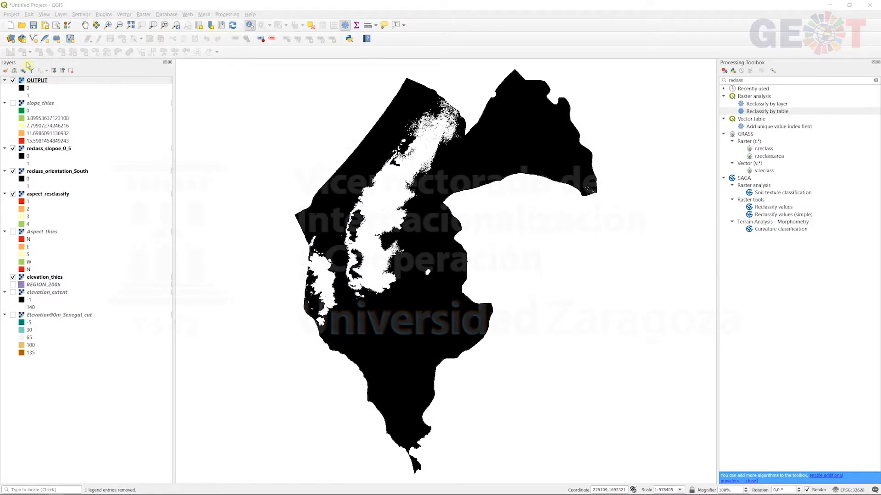
# - Rename the OUTPUT layer elevation_50_100 and move it directly below reclass_orientation_South in the layer order
pyautogui.click(37, 80)
pyautogui.click(37, 80)
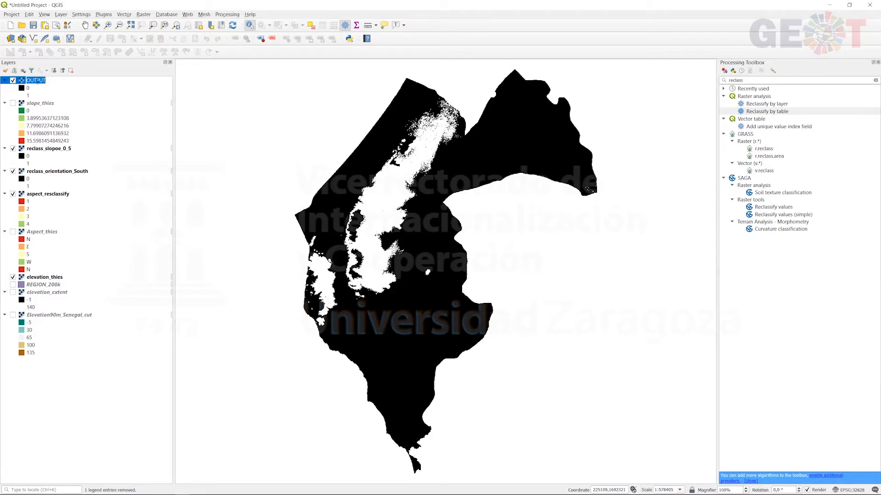
pyautogui.write('elevation_50_100')
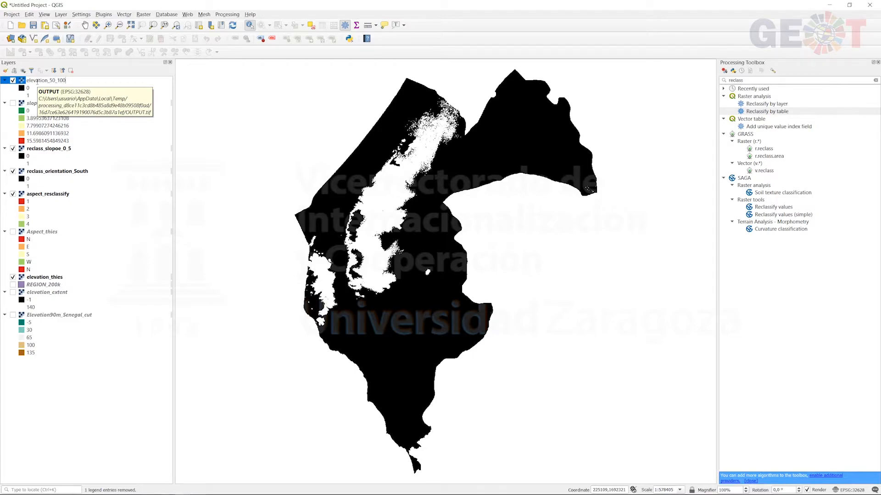
pyautogui.press('Return')
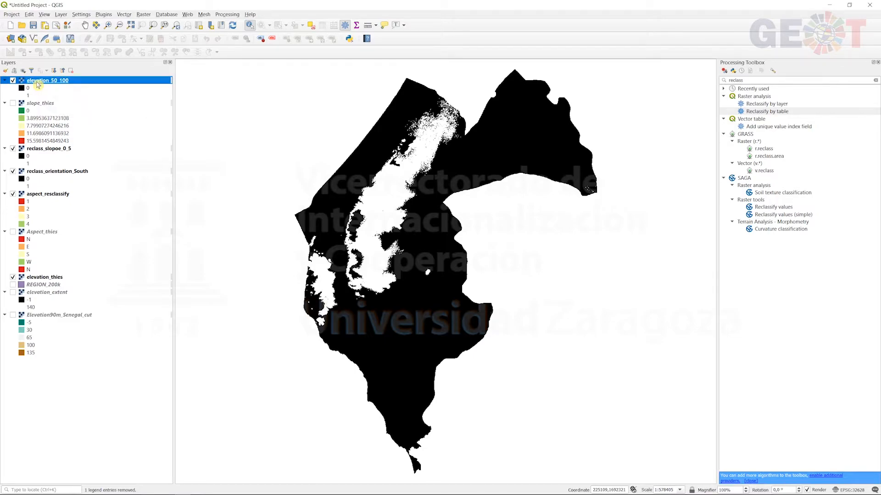
pyautogui.moveTo(37, 85); pyautogui.dragTo(55, 194)
# - Style reclass_slopoe_0_5 as singleband pseudocolor with discrete interpolation, equal interval mode and 2 classes
pyautogui.doubleClick(50, 128)
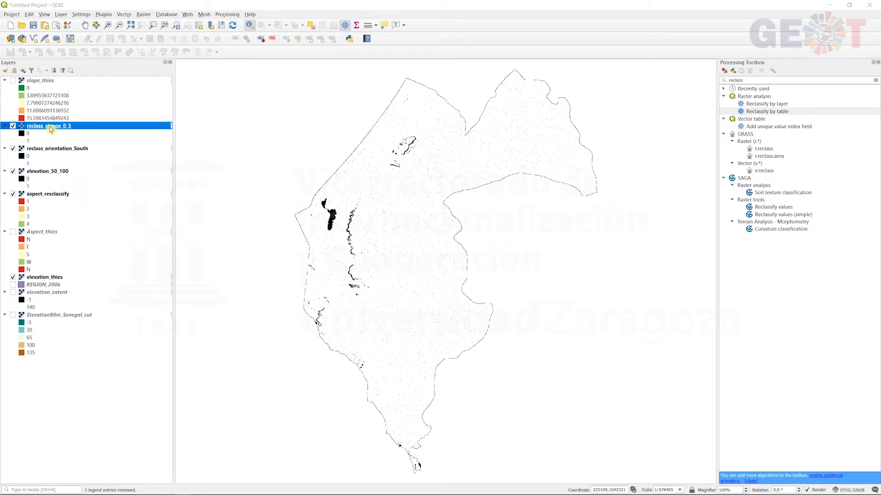
pyautogui.click(403, 186)
pyautogui.click(401, 197)
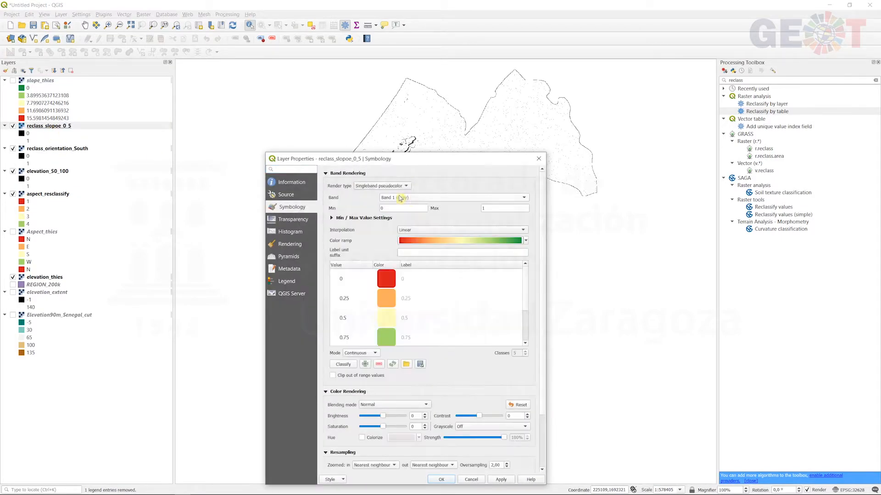
pyautogui.click(491, 231)
pyautogui.click(456, 223)
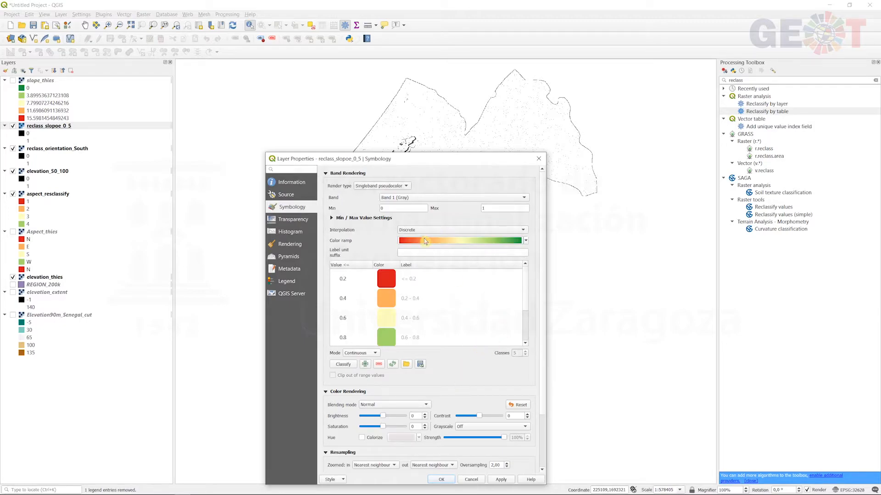
pyautogui.click(362, 353)
pyautogui.click(357, 365)
pyautogui.click(526, 355)
pyautogui.click(525, 355)
pyautogui.click(525, 355)
# - Switch the color interpolation of reclass_slopoe_0_5 to Linear and accept the layer properties
pyautogui.click(422, 230)
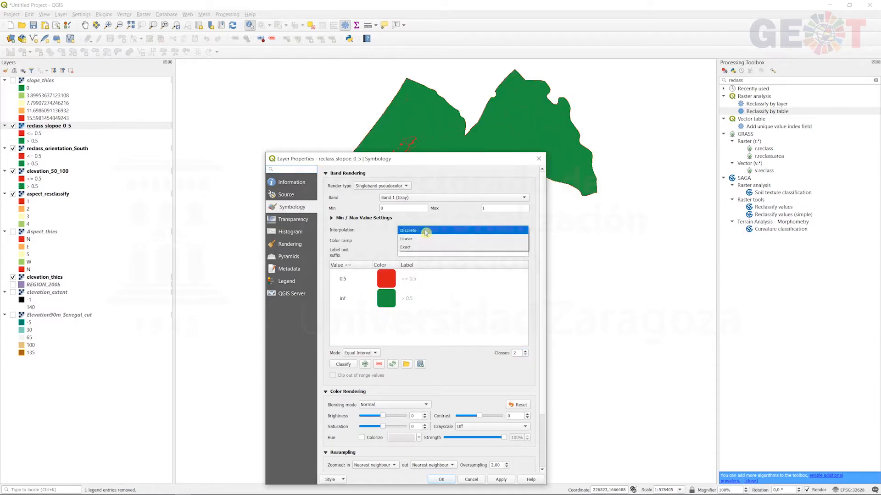
pyautogui.click(426, 238)
pyautogui.click(441, 479)
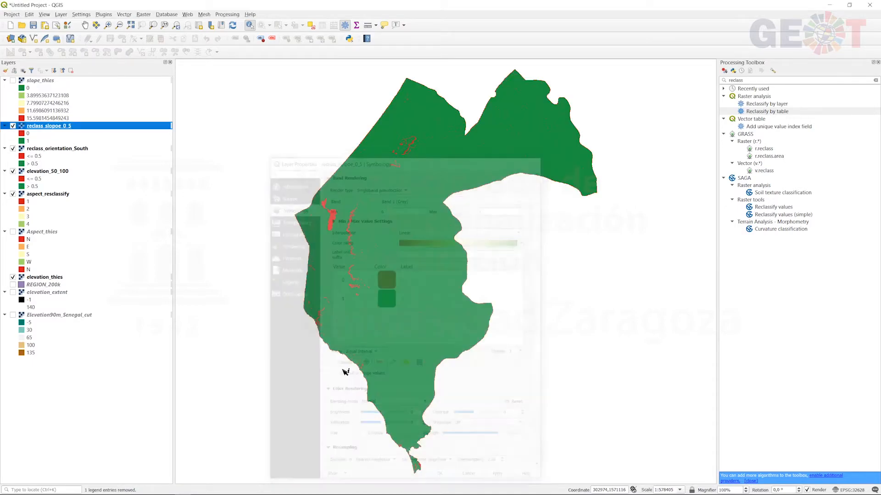
# - Copy the style of reclass_slopoe_0_5 and paste it onto the reclass_orientation_South and elevation_50_100 layers
pyautogui.rightClick(58, 124)
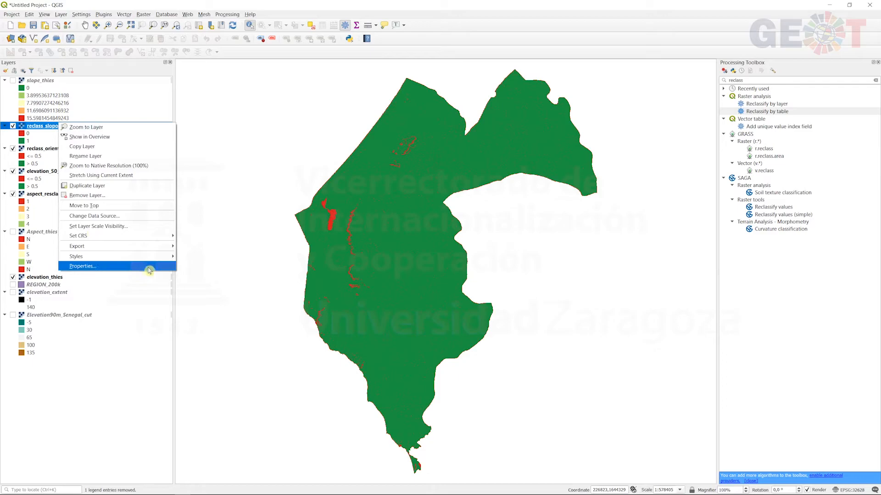
pyautogui.moveTo(156, 257)
pyautogui.click(212, 258)
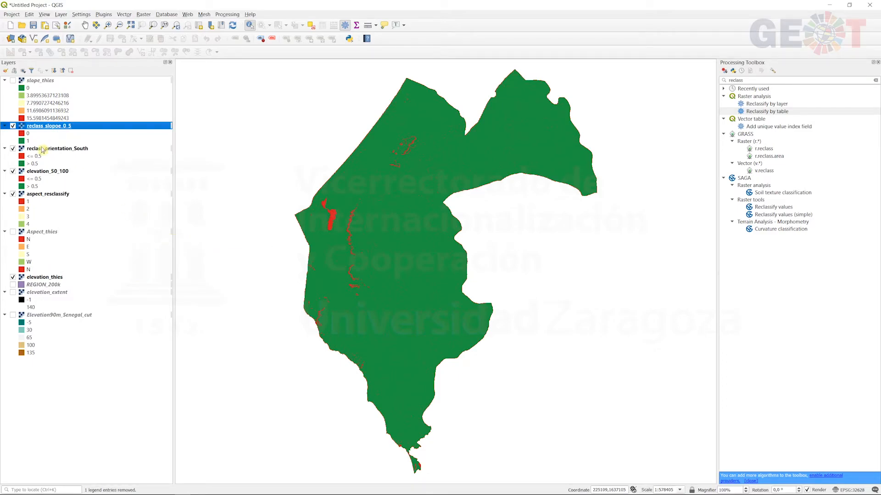
pyautogui.rightClick(44, 149)
pyautogui.moveTo(151, 284)
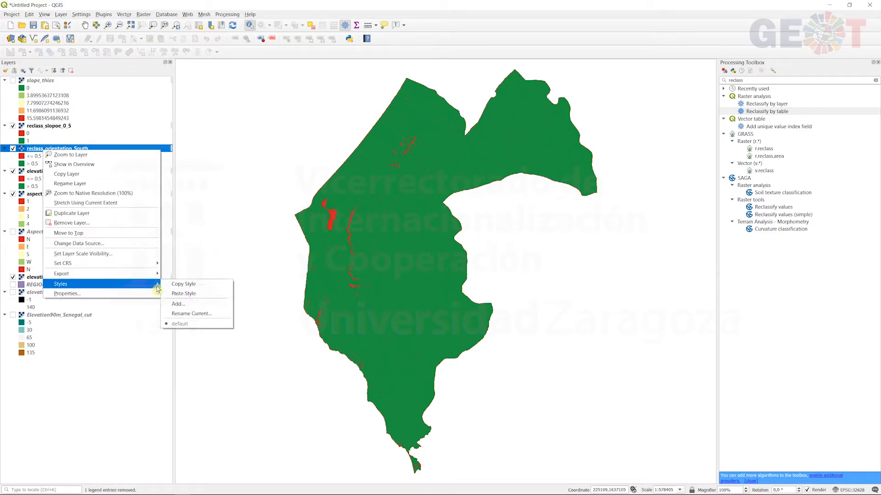
pyautogui.click(179, 294)
pyautogui.rightClick(53, 171)
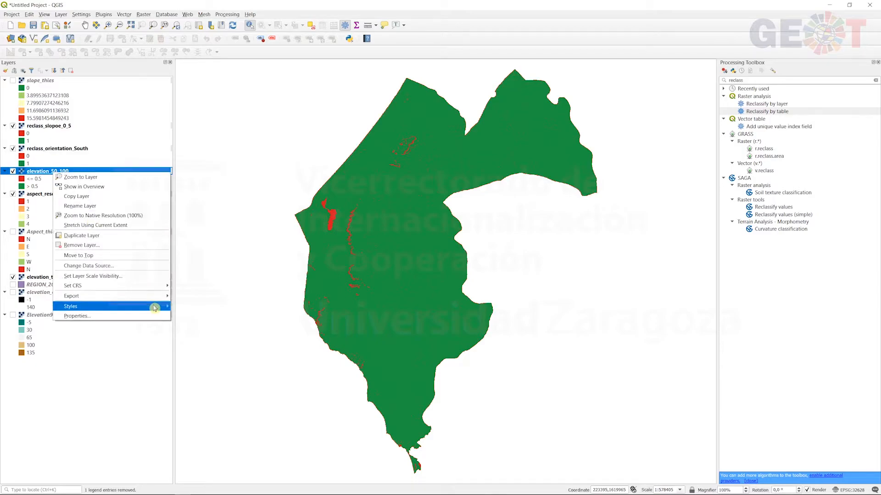
pyautogui.moveTo(138, 307)
pyautogui.click(179, 316)
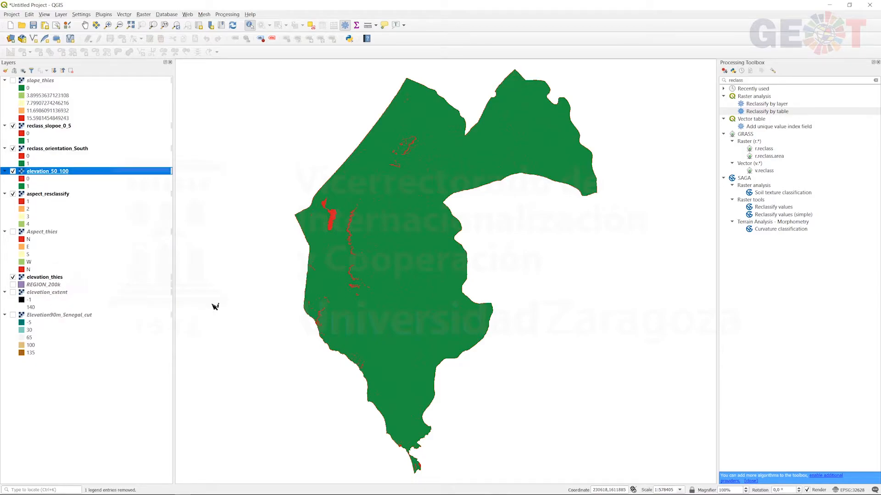
# - Temporarily hide reclass_slopoe_0_5 and reclass_orientation_South to inspect the restyled layers beneath them, then show both again
pyautogui.click(13, 127)
pyautogui.click(13, 127)
pyautogui.click(16, 149)
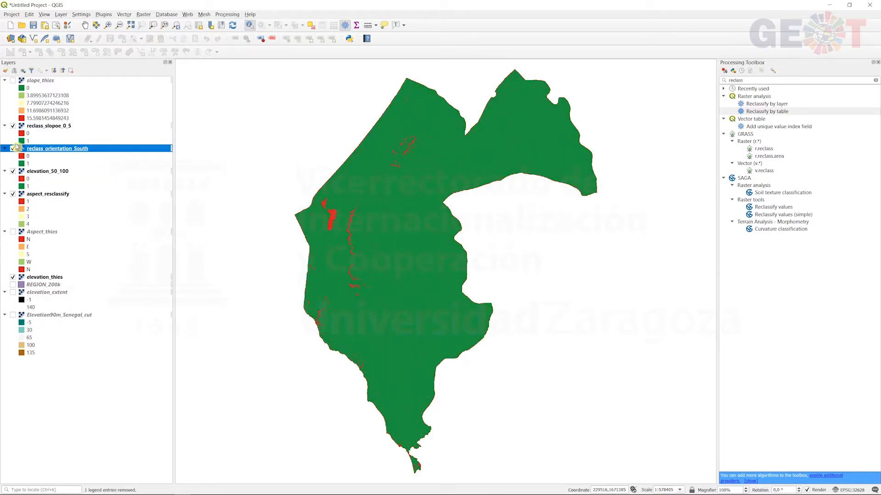
pyautogui.click(14, 126)
pyautogui.click(14, 149)
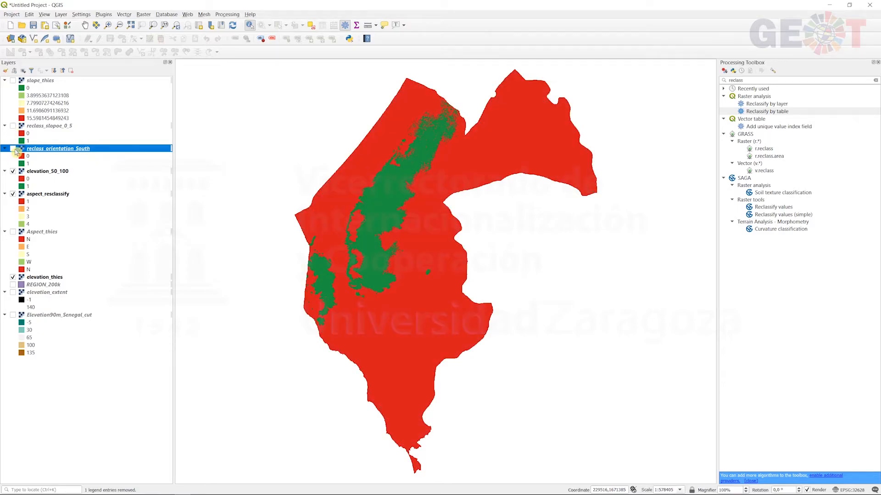
pyautogui.click(13, 149)
pyautogui.click(13, 126)
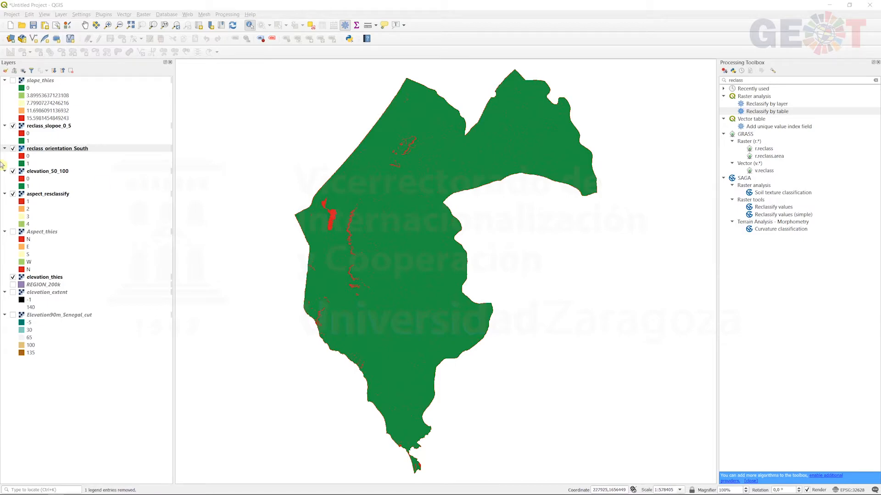
# - Turn off the visibility of reclass_slopoe_0_5, reclass_orientation_South, elevation_50_100, aspect_resclassify and elevation_thies
pyautogui.click(13, 126)
pyautogui.click(13, 149)
pyautogui.click(13, 172)
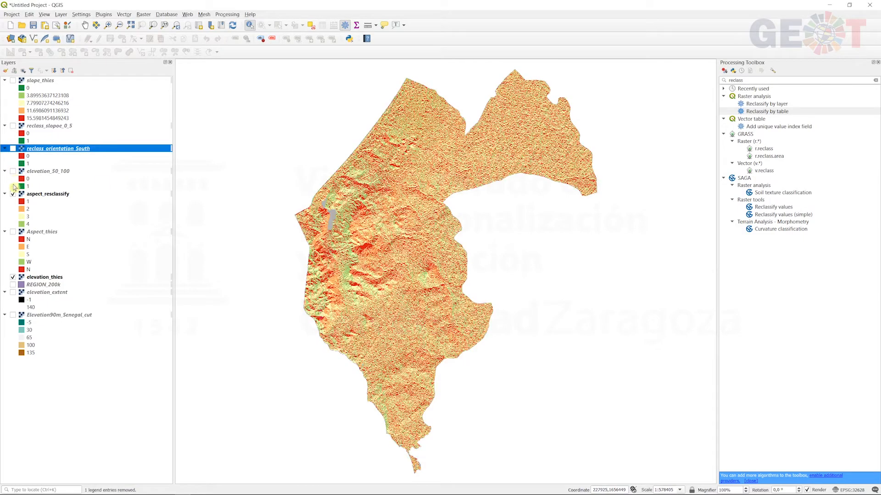
pyautogui.click(13, 194)
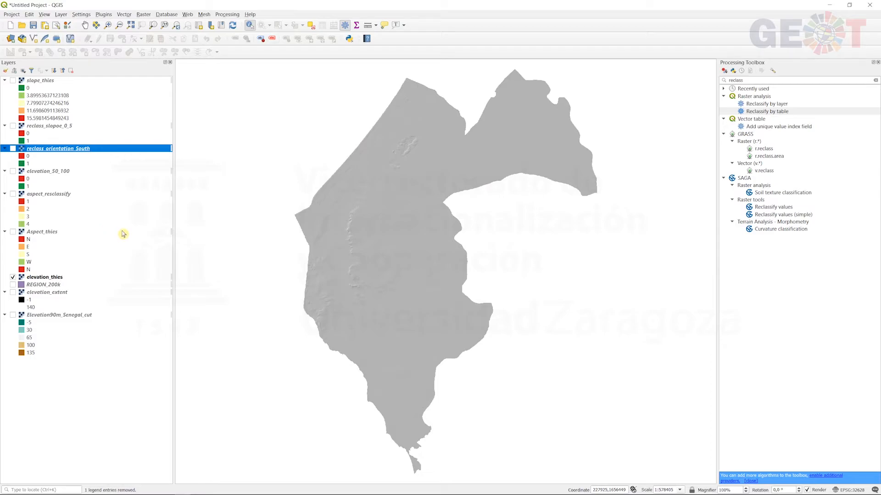
pyautogui.click(13, 278)
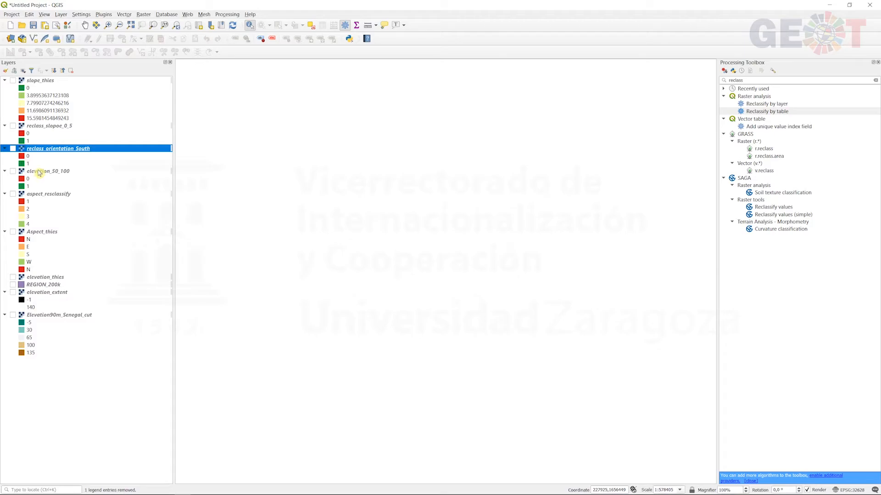
# - Display elevation_50_100 and reclass_orientation_South one at a time to inspect each binary layer on its own
pyautogui.click(13, 172)
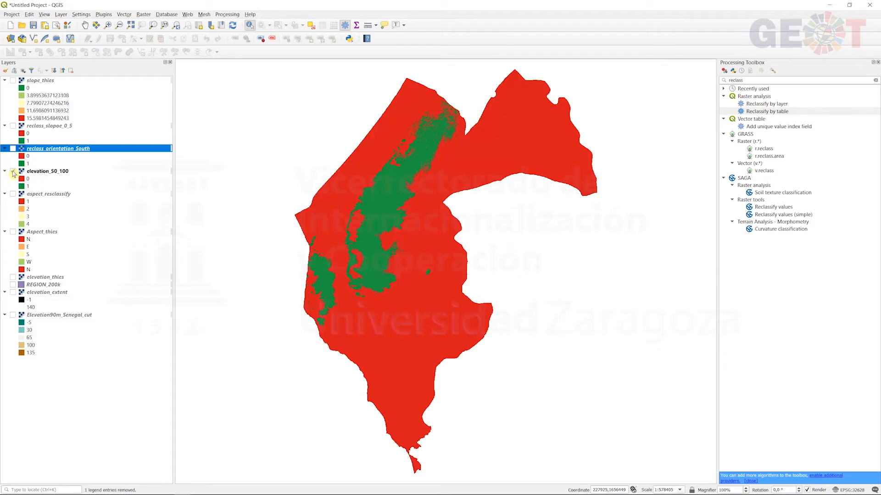
pyautogui.click(12, 171)
pyautogui.click(13, 149)
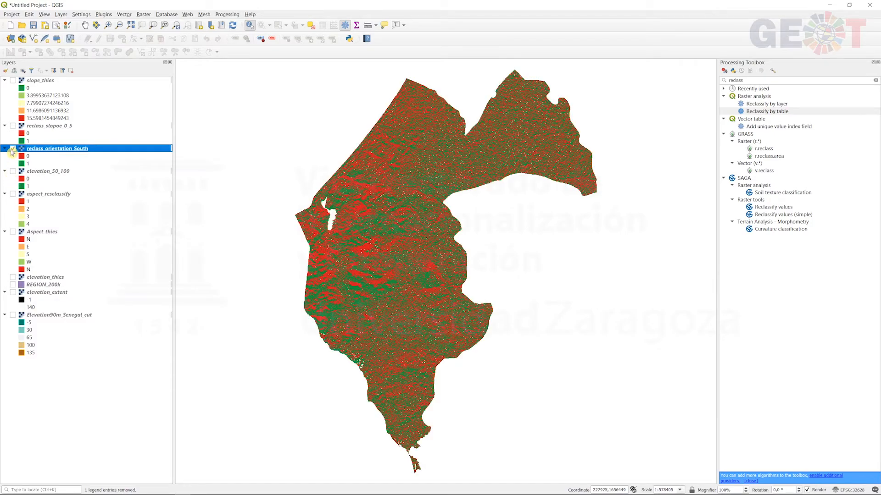
pyautogui.click(13, 149)
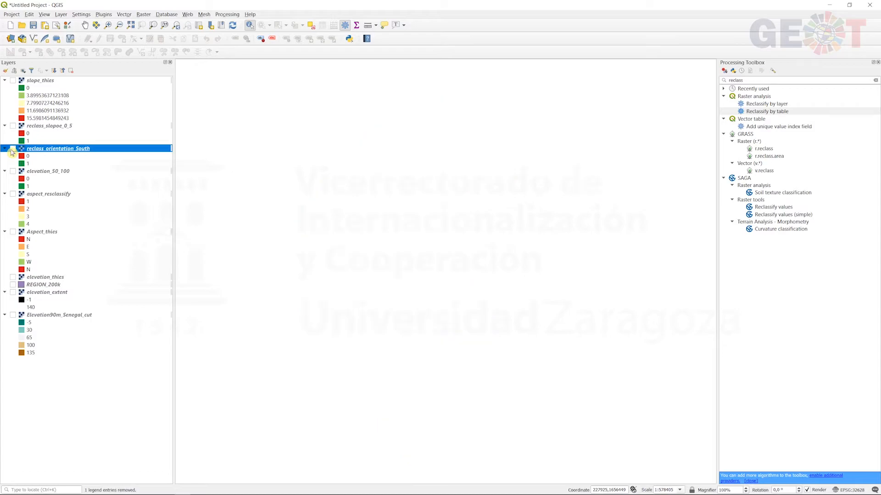
# - Briefly display reclass_slopoe_0_5 on its own to inspect the binary slope layer, then hide it again
pyautogui.click(13, 126)
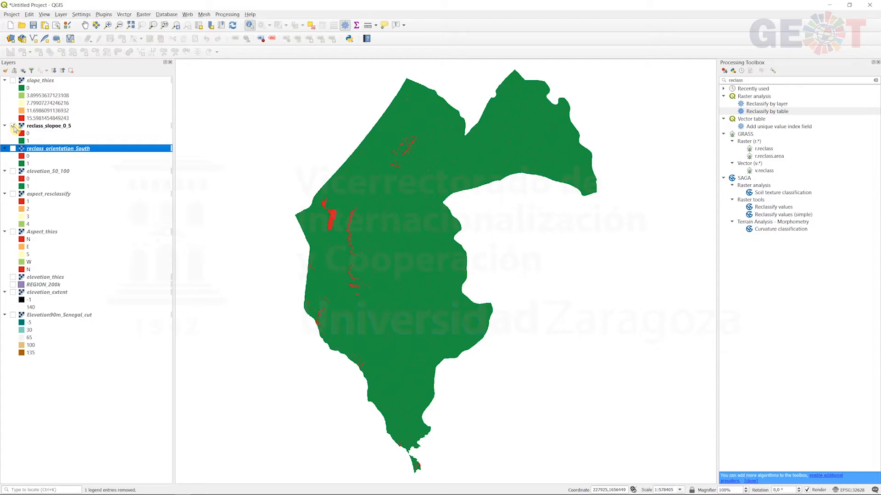
pyautogui.click(13, 127)
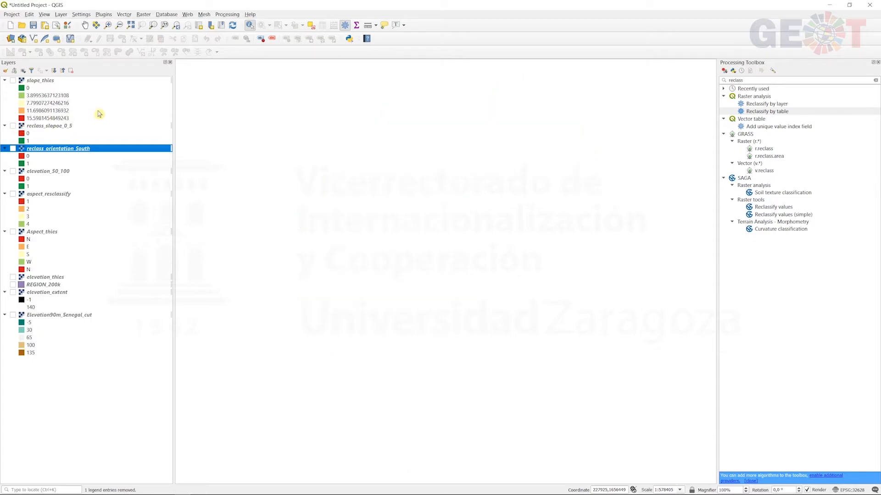
# - Build the Raster Calculator expression "elevation_50_100@1" * "reclass_orientation_South@1" * "reclass_slopoe_0_5@1"
pyautogui.click(144, 15)
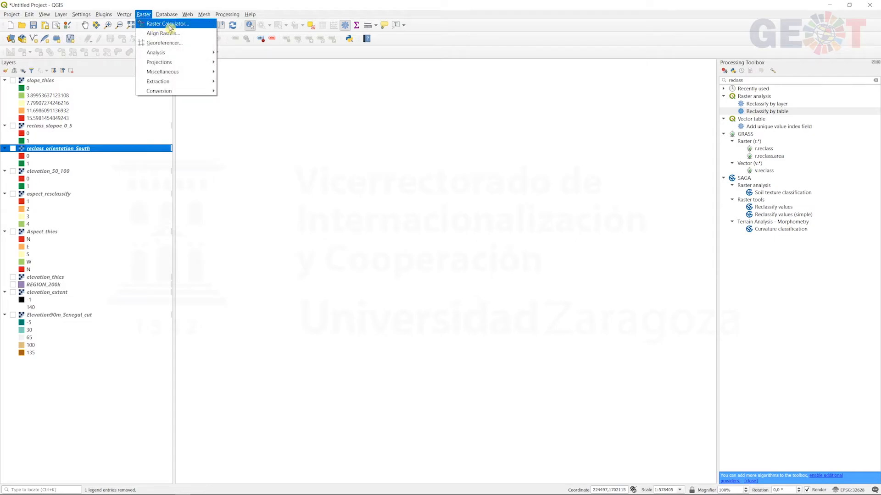
pyautogui.click(190, 25)
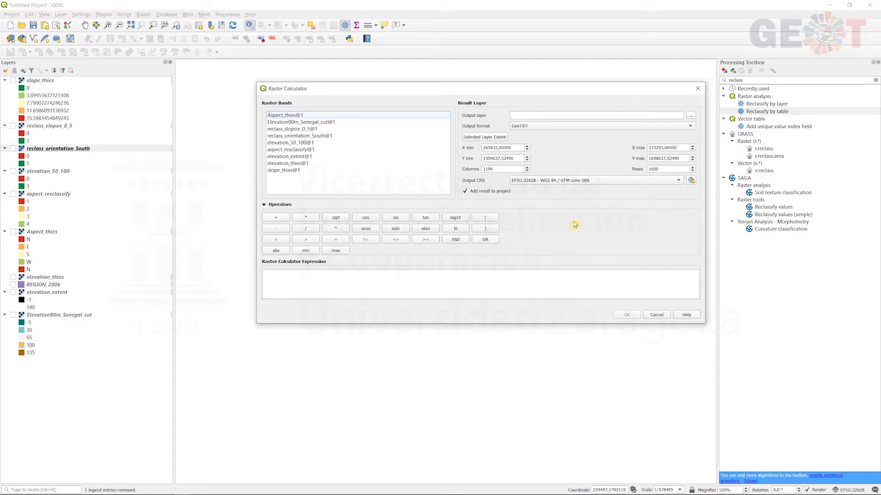
pyautogui.doubleClick(299, 144)
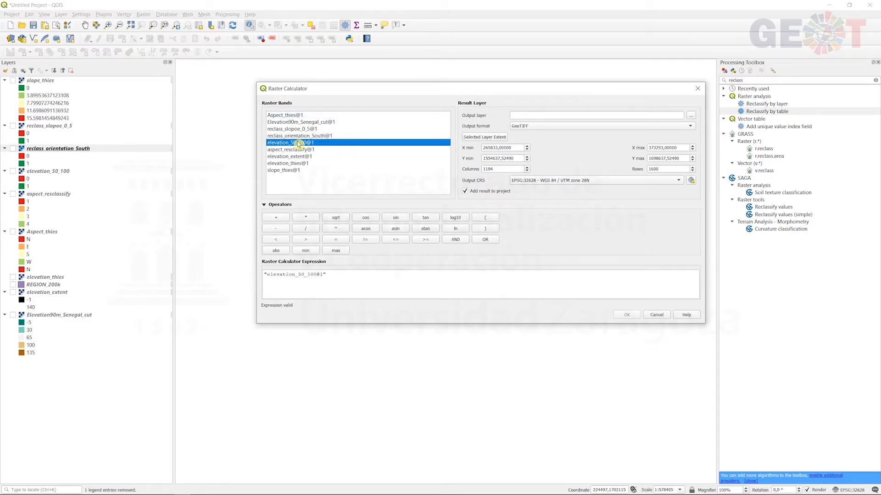
pyautogui.click(311, 219)
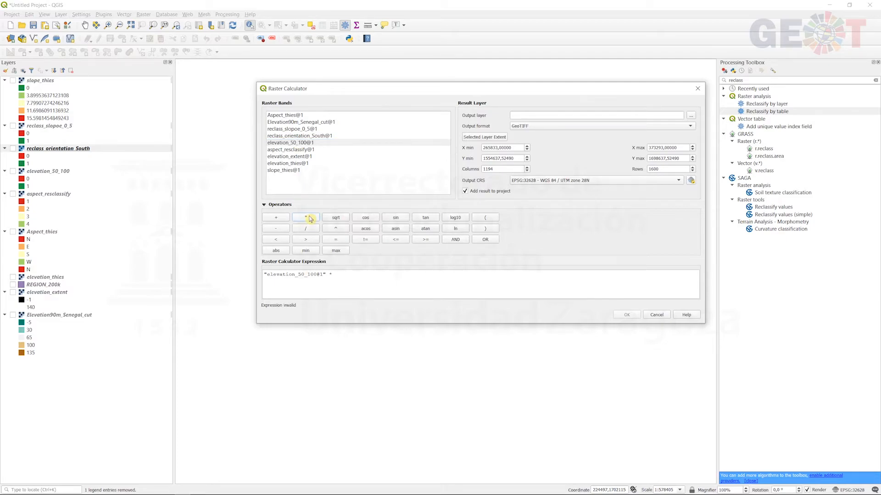
pyautogui.doubleClick(312, 135)
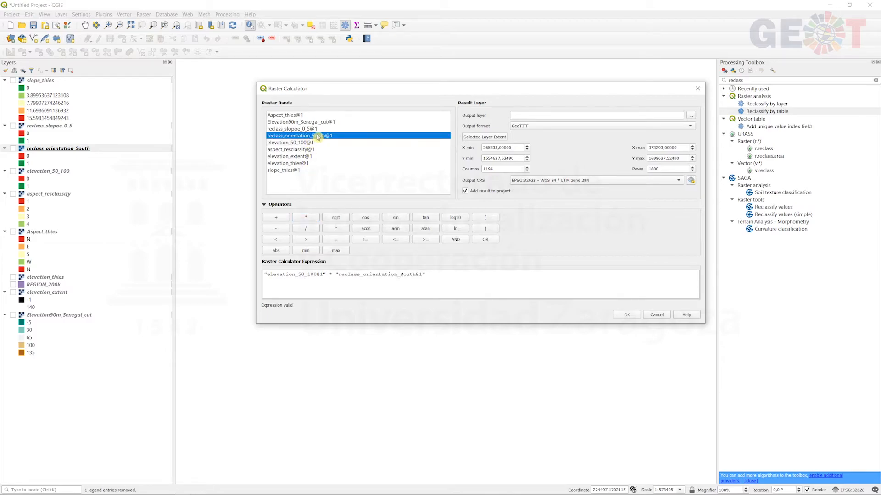
pyautogui.click(308, 219)
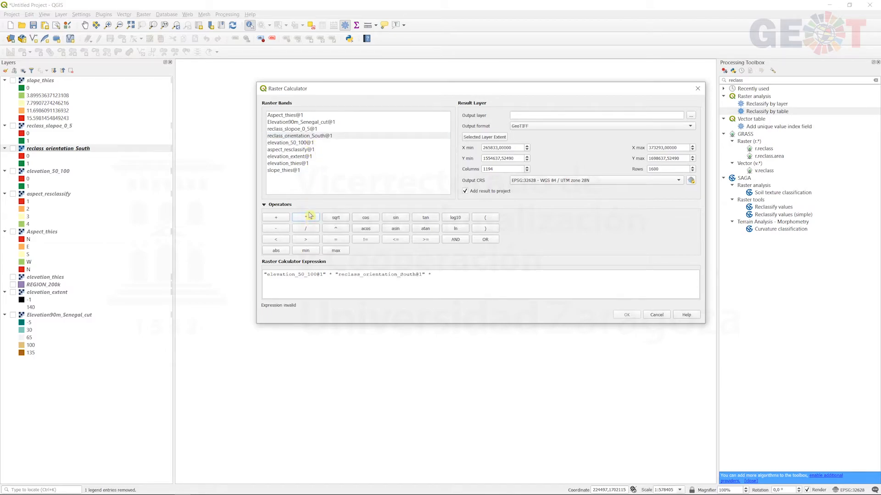
pyautogui.doubleClick(293, 130)
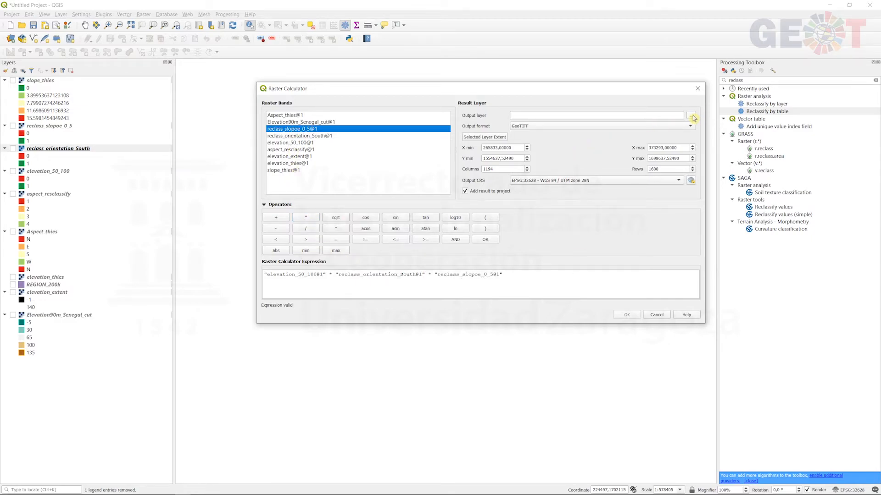
# - Set the output layer to ideal_location in the C:\DATA\senegal folder and run the raster calculation
pyautogui.click(692, 117)
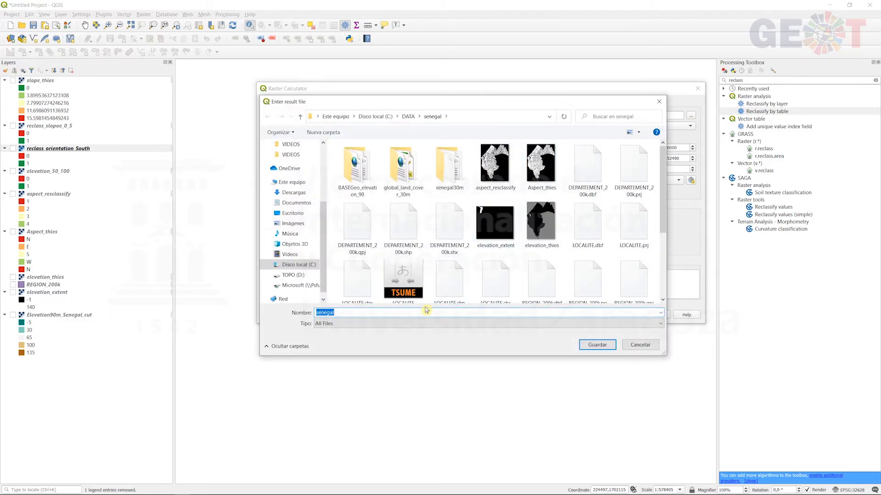
pyautogui.write('calculation')
pyautogui.press('BackSpace')
pyautogui.press('BackSpace')
pyautogui.press('BackSpace')
pyautogui.press('BackSpace')
pyautogui.press('BackSpace')
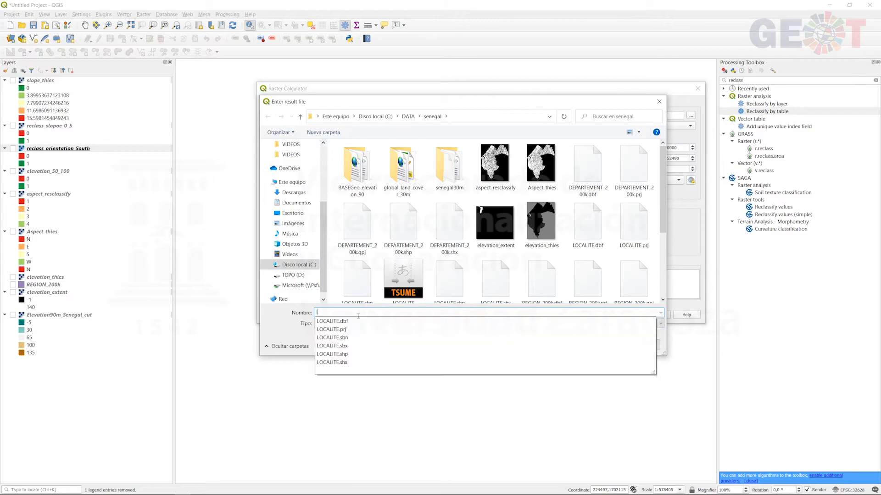
pyautogui.write('ideal_location')
pyautogui.press('Return')
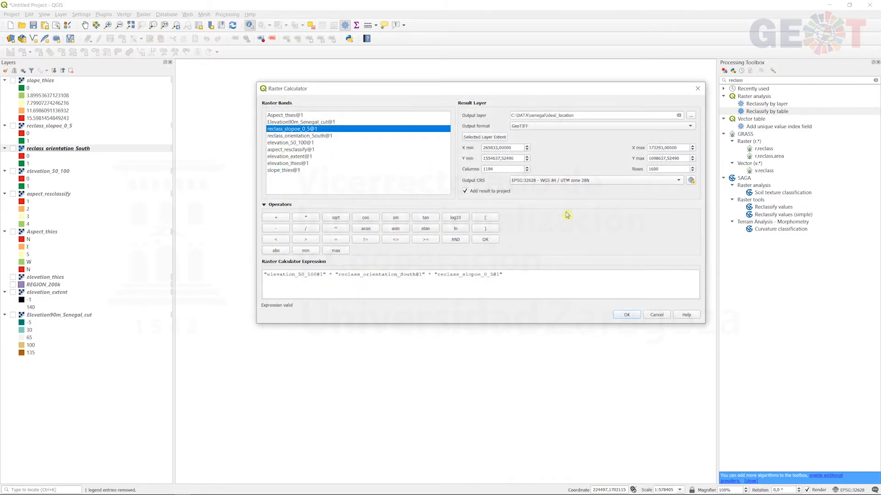
pyautogui.click(626, 316)
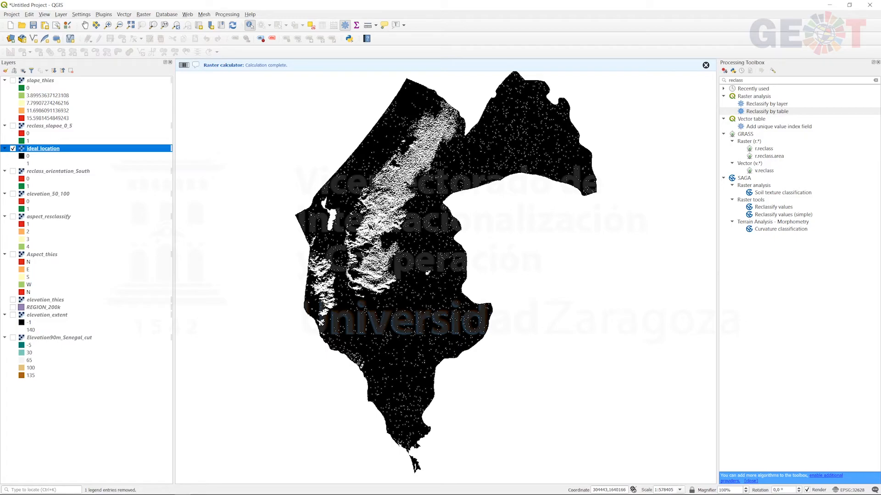
# - Paste the copied binary layer style onto the ideal_location layer
pyautogui.rightClick(40, 148)
pyautogui.moveTo(136, 285)
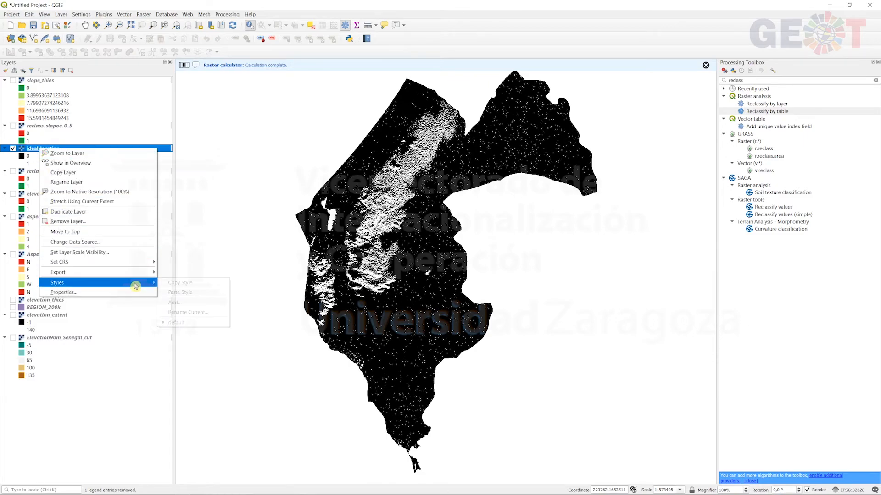
pyautogui.click(181, 292)
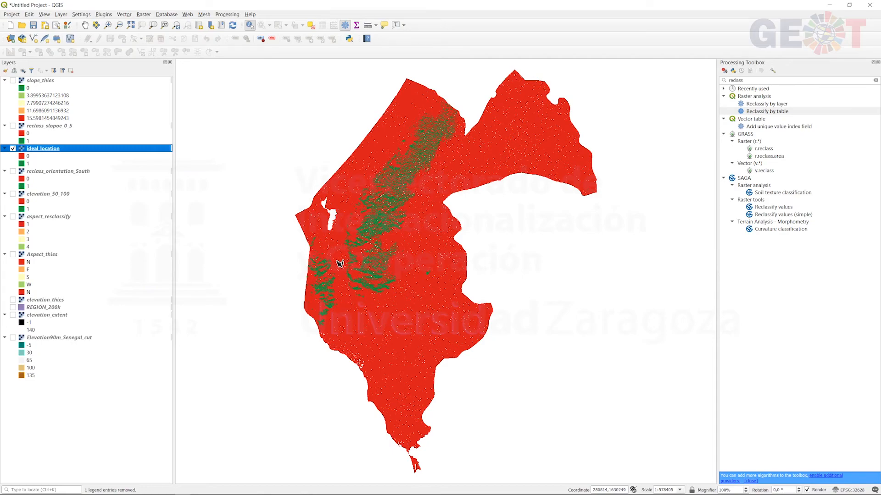
# - Show reclass_orientation_South beneath ideal_location and toggle ideal_location to compare the two layers up close
pyautogui.scroll(3, 371, 219)
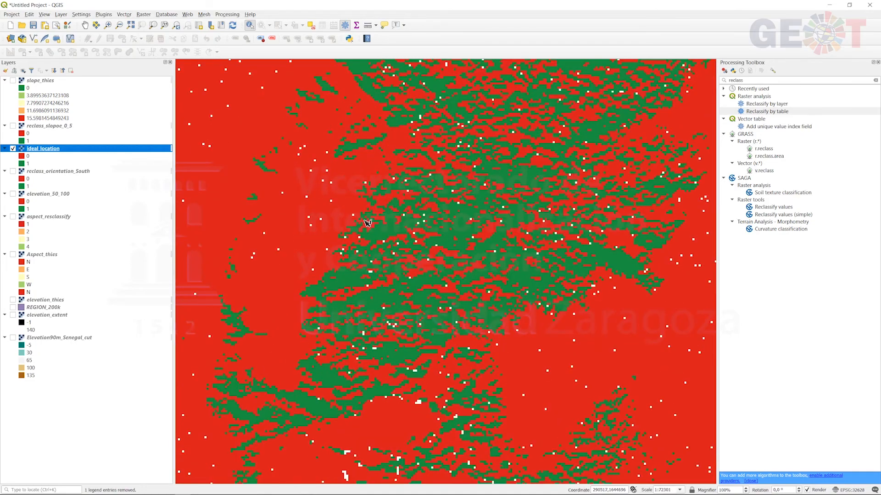
pyautogui.click(13, 171)
pyautogui.click(13, 148)
pyautogui.click(13, 148)
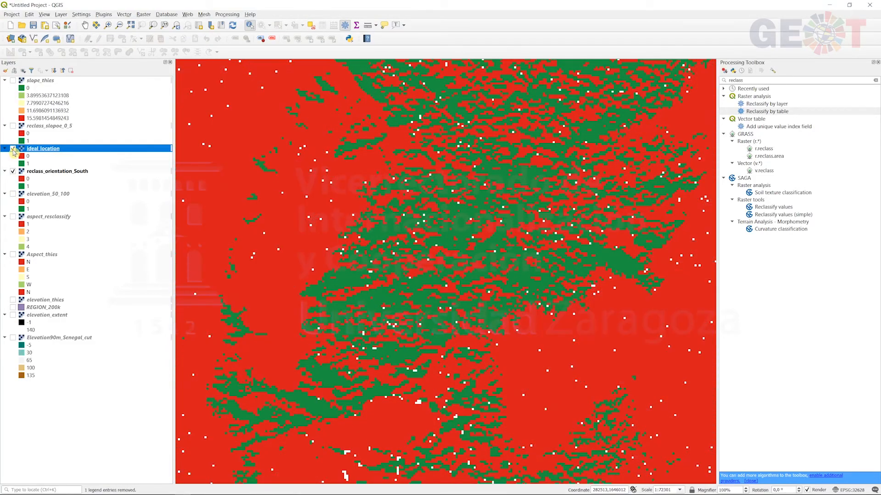
pyautogui.click(13, 149)
pyautogui.click(12, 148)
pyautogui.click(12, 149)
pyautogui.click(13, 149)
pyautogui.click(13, 148)
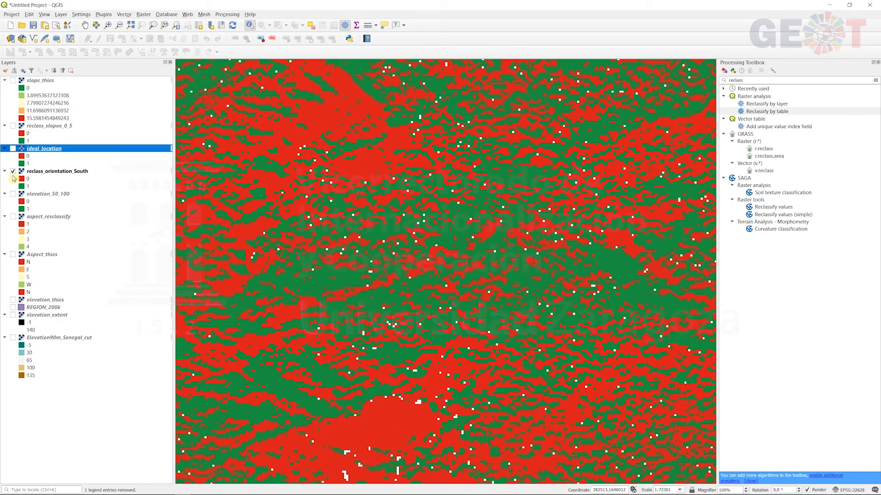
# - Swap reclass_orientation_South for elevation_50_100, toggle ideal_location over it to compare them, then hide elevation_50_100
pyautogui.click(13, 193)
pyautogui.click(13, 171)
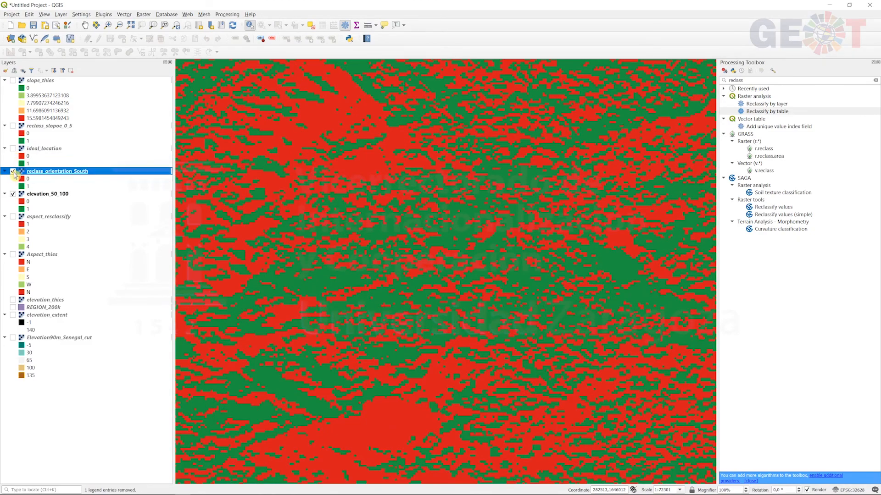
pyautogui.click(13, 148)
pyautogui.click(13, 149)
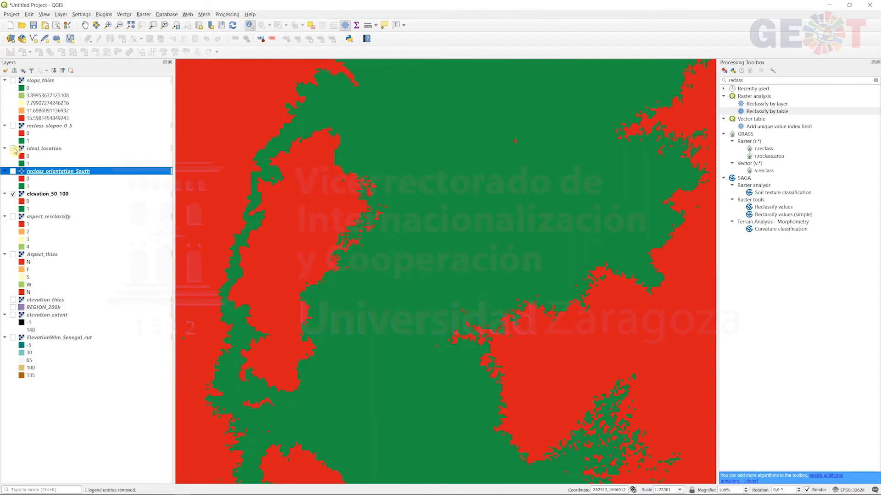
pyautogui.click(13, 149)
pyautogui.click(13, 148)
pyautogui.click(13, 148)
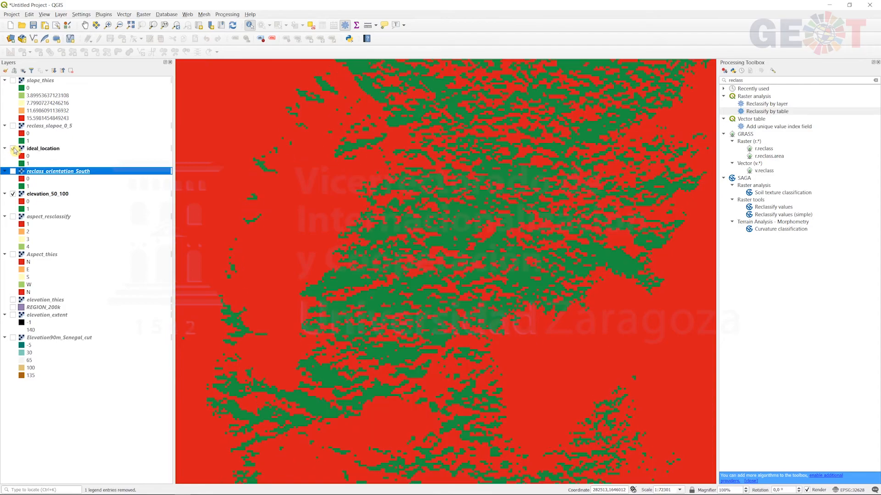
pyautogui.click(13, 148)
pyautogui.click(13, 149)
pyautogui.click(13, 193)
# - Compare ideal_location with the aspect_resclassify layer beneath it, then hide aspect_resclassify
pyautogui.click(13, 217)
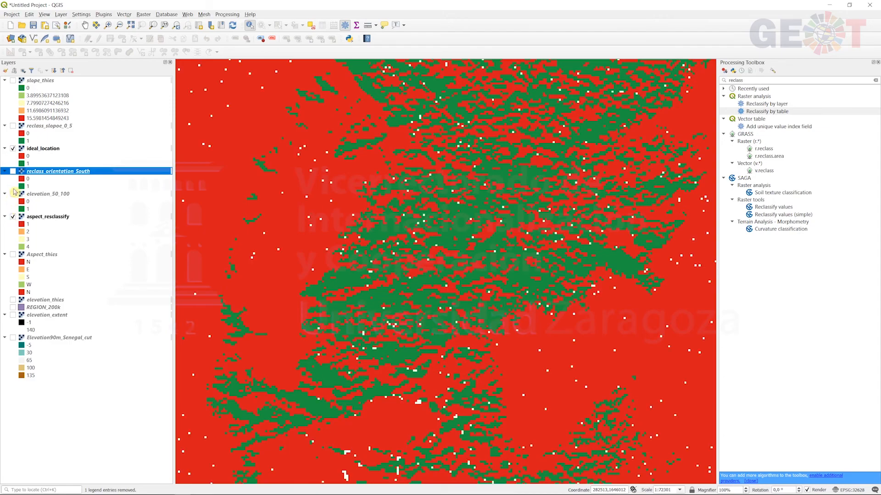
pyautogui.click(13, 149)
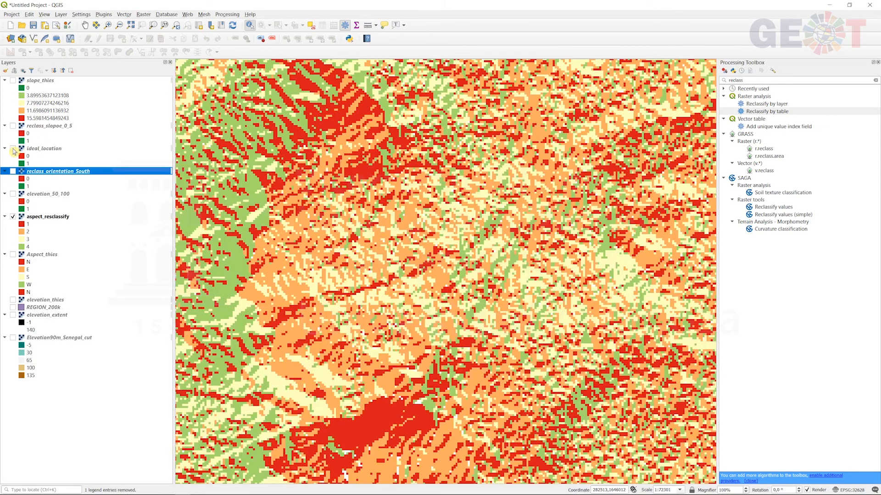
pyautogui.click(13, 149)
pyautogui.click(13, 217)
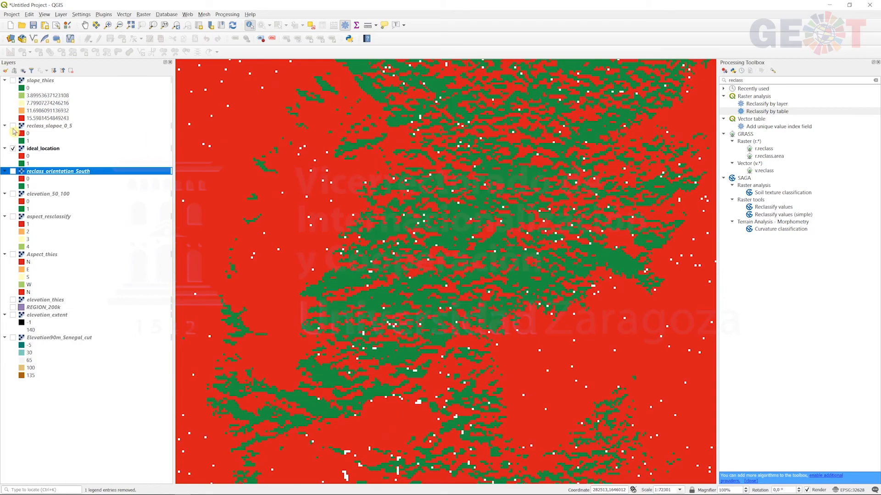
# - Move reclass_slopoe_0_5 below elevation_50_100, make it visible, and toggle ideal_location to compare the two layers
pyautogui.moveTo(14, 132); pyautogui.dragTo(14, 198)
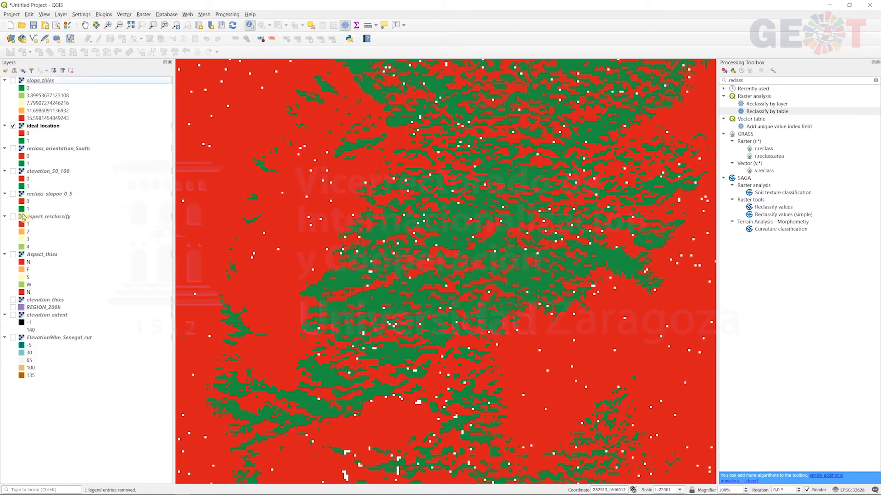
pyautogui.click(13, 194)
pyautogui.click(13, 126)
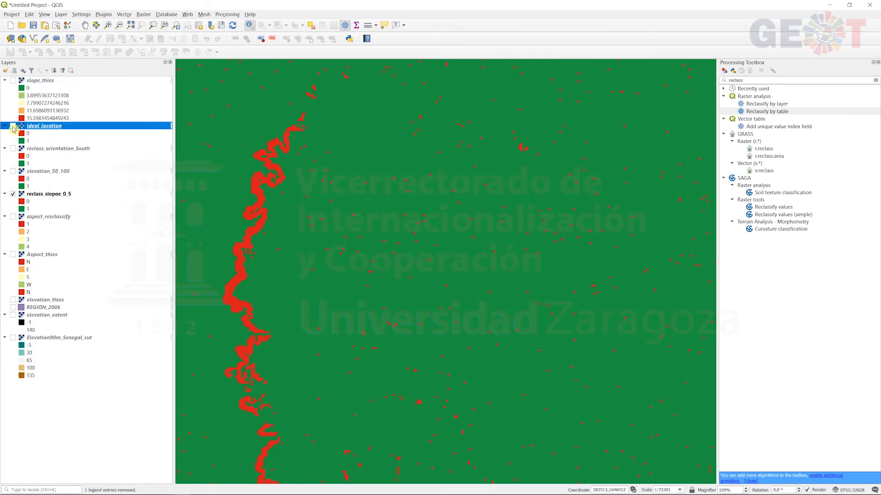
pyautogui.click(12, 127)
pyautogui.click(12, 126)
pyautogui.click(13, 126)
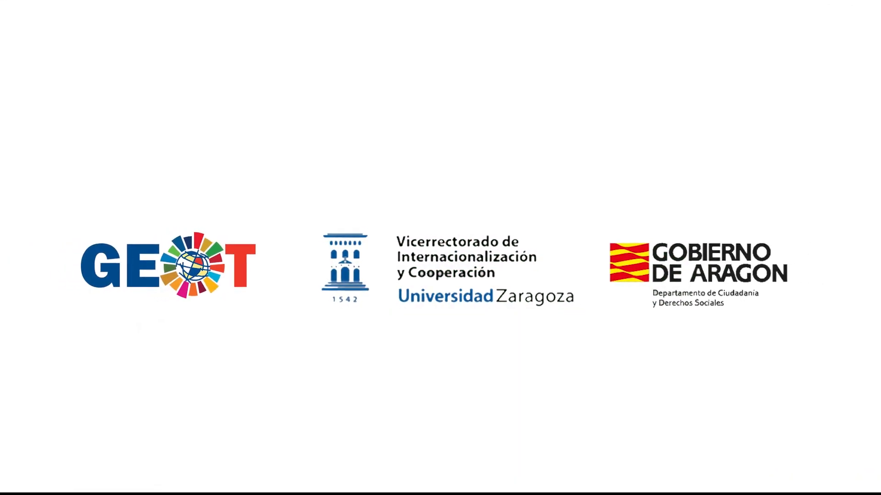